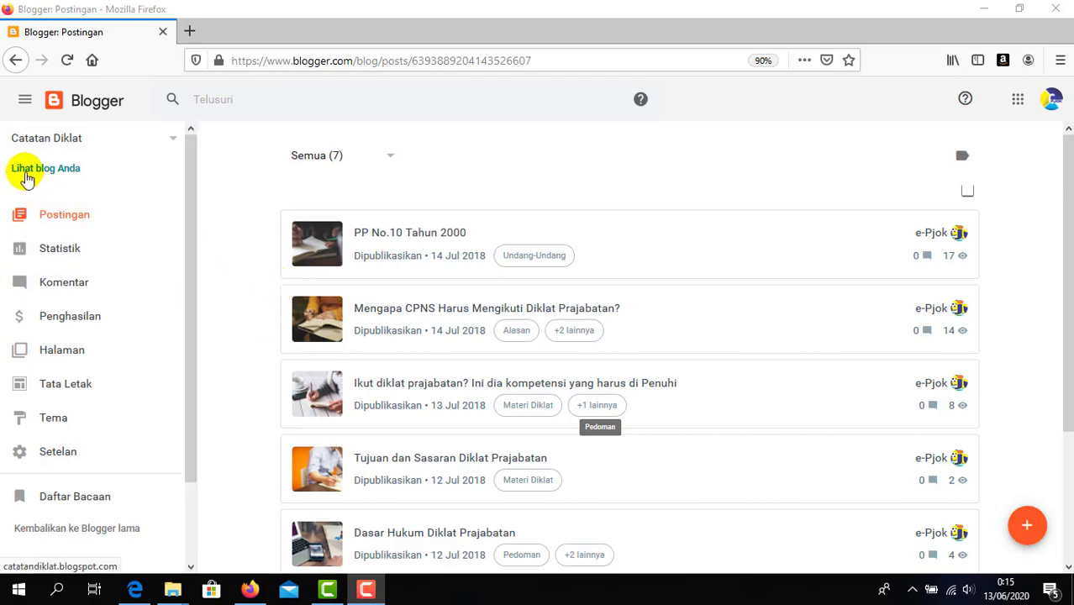
# Step: Open the live Catatan Diklat blog in a new tab and switch to the BAckup dokumen folder
pyautogui.click(48, 173)
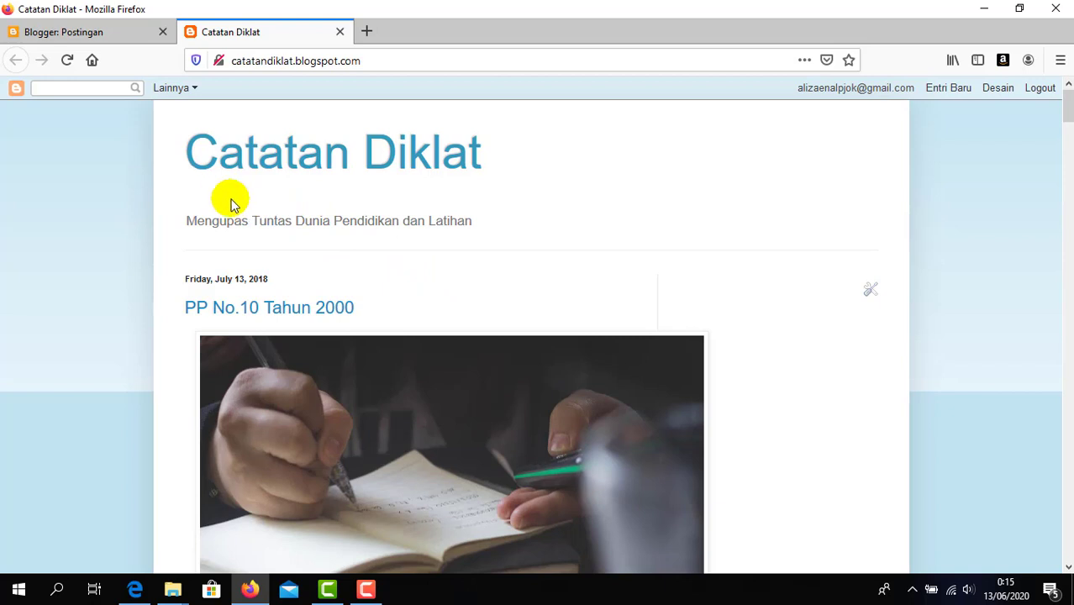
pyautogui.moveTo(172, 589)
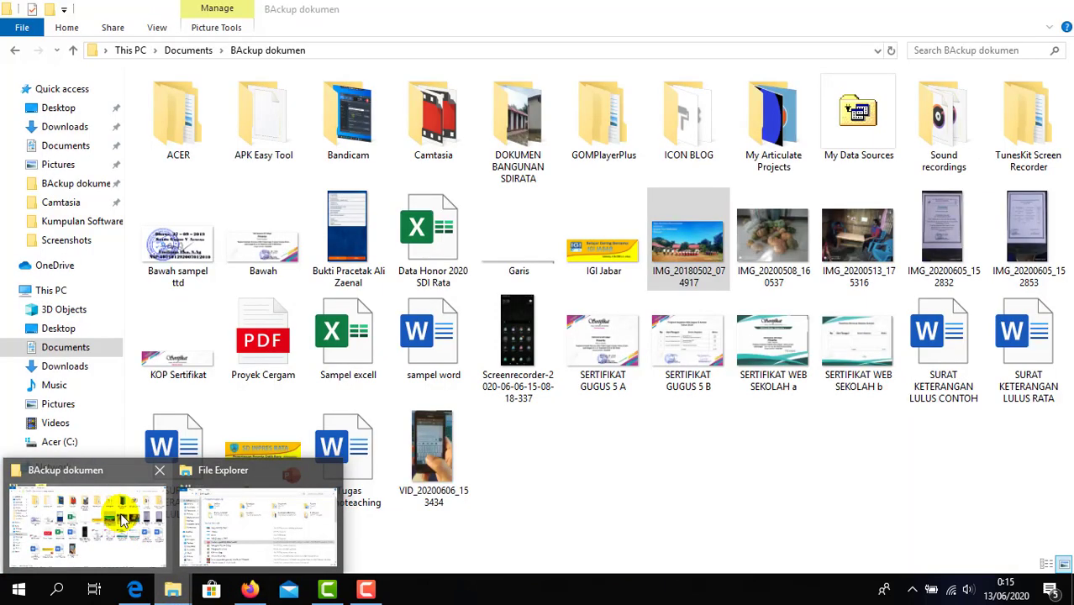
pyautogui.click(126, 538)
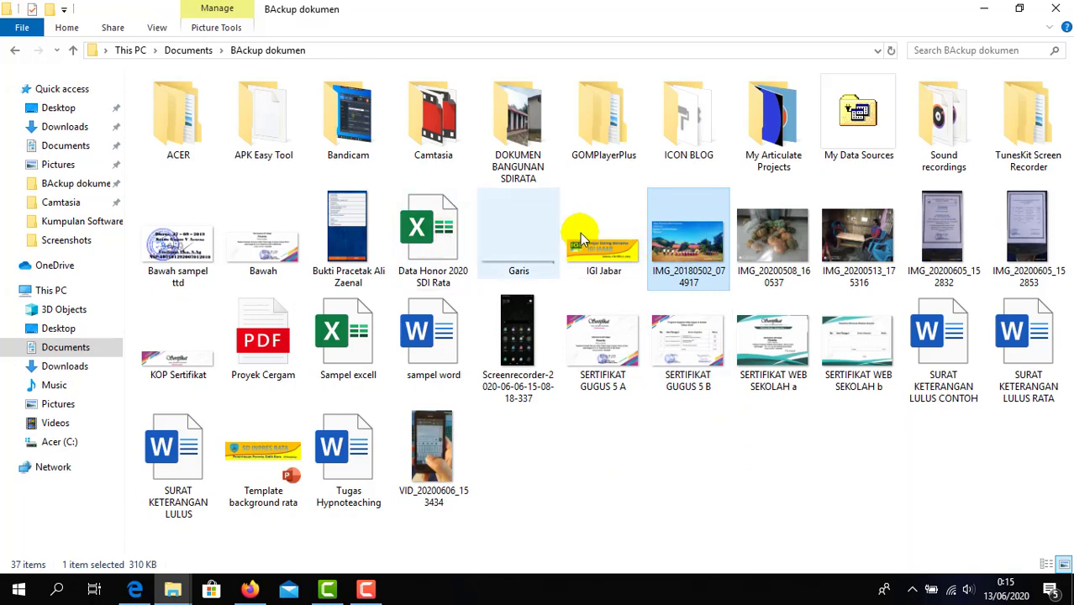
pyautogui.moveTo(688, 239)
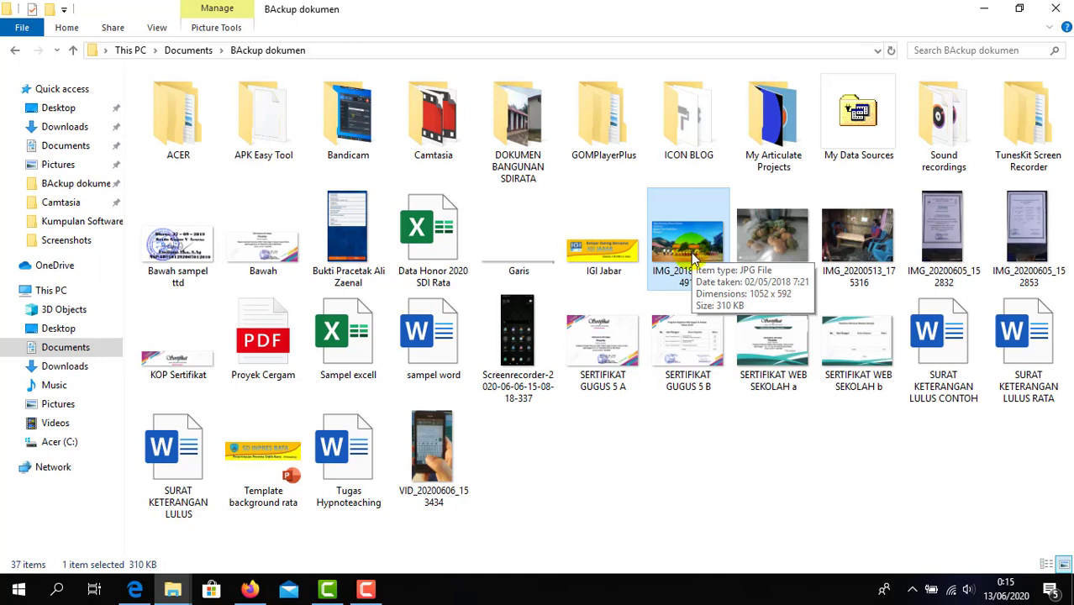
# Step: Select IMG_20180502_074917 and show the Open with app list for it
pyautogui.click(689, 263)
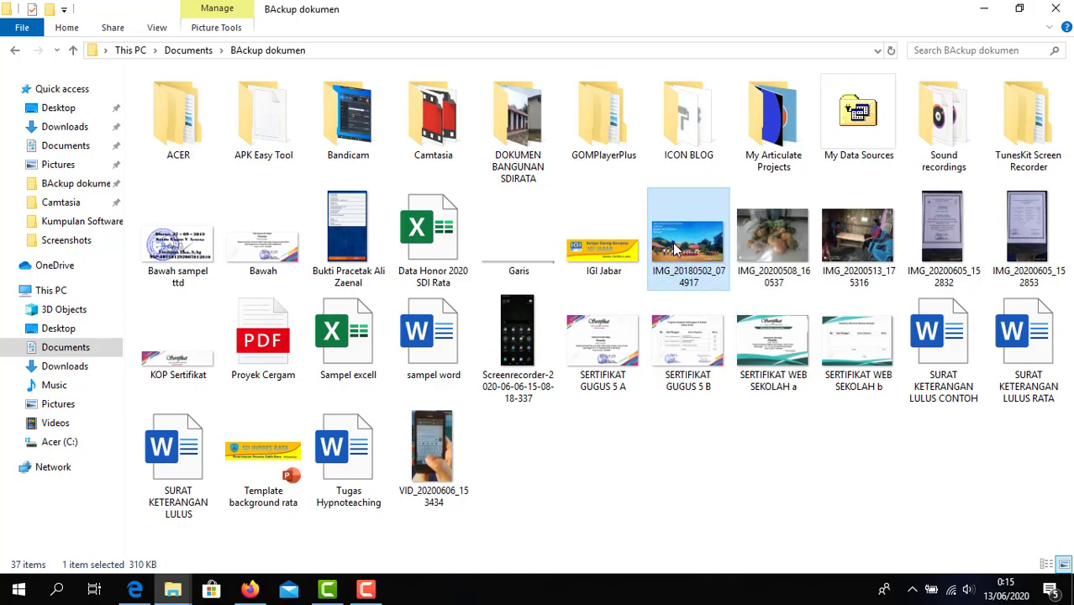
pyautogui.rightClick(674, 248)
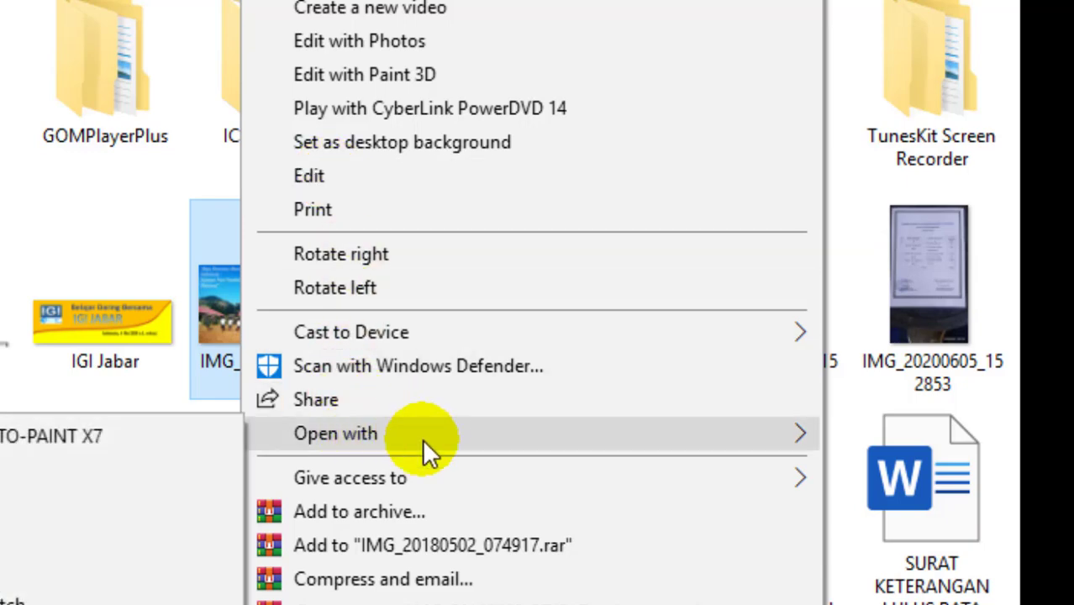
pyautogui.moveTo(470, 353)
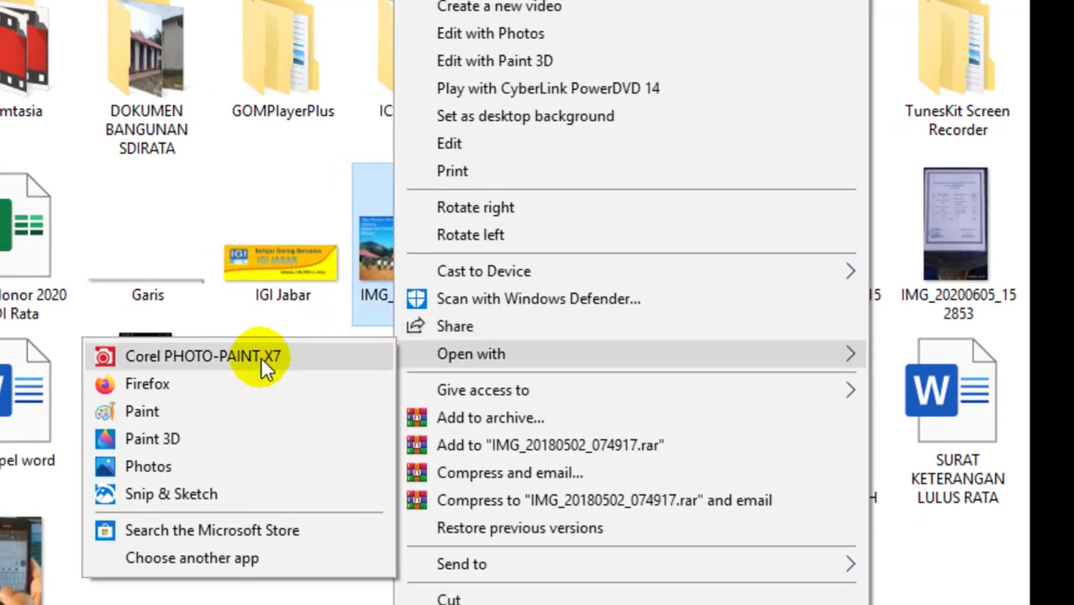
# Step: Open IMG_20180502_074917 in Paint, glancing at the blog in Firefox before returning
pyautogui.click(137, 410)
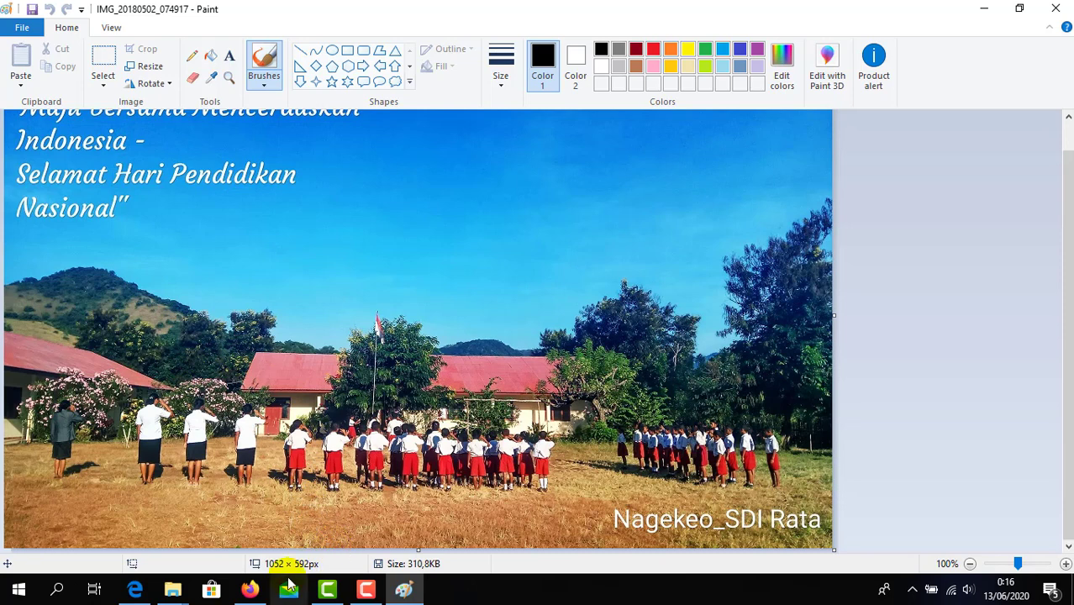
pyautogui.click(252, 593)
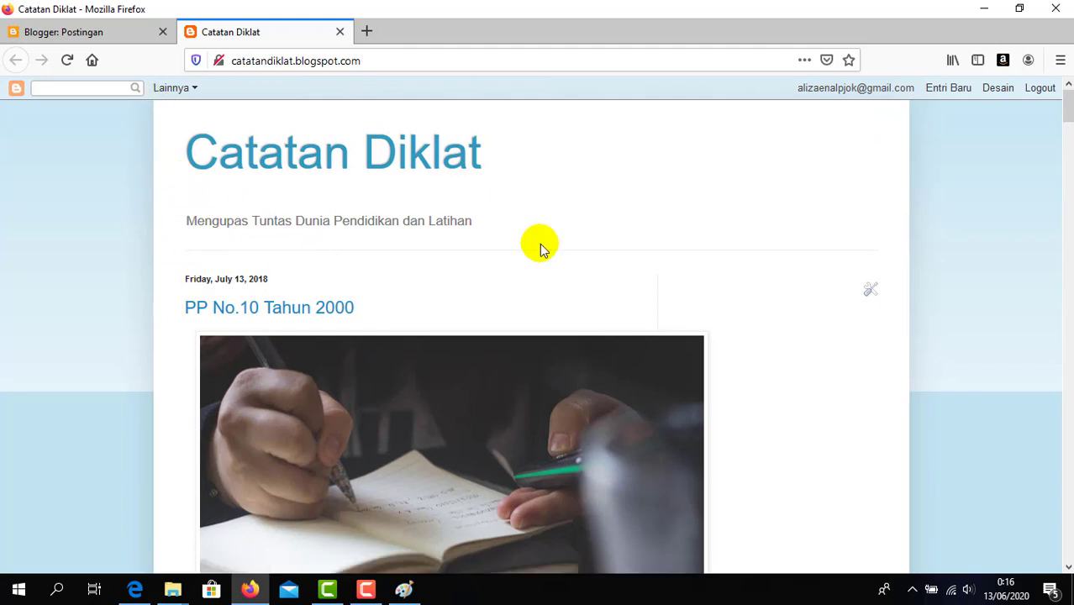
pyautogui.click(408, 594)
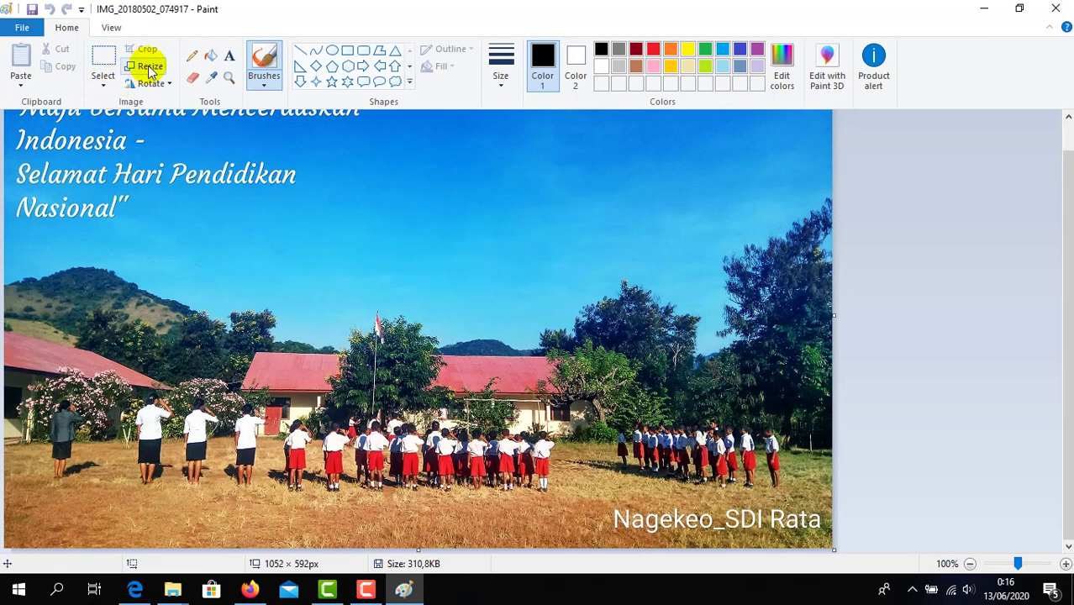
# Step: Crop the photo to a 1050 × 263 band of buildings and students, removing the sky text
pyautogui.click(103, 65)
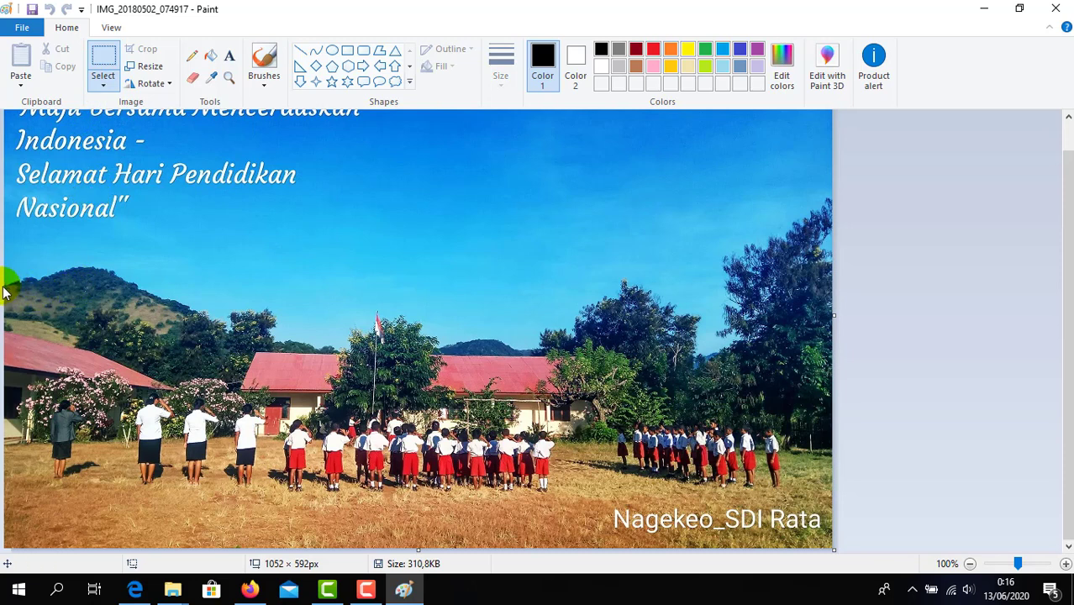
pyautogui.moveTo(5, 286); pyautogui.dragTo(605, 434)
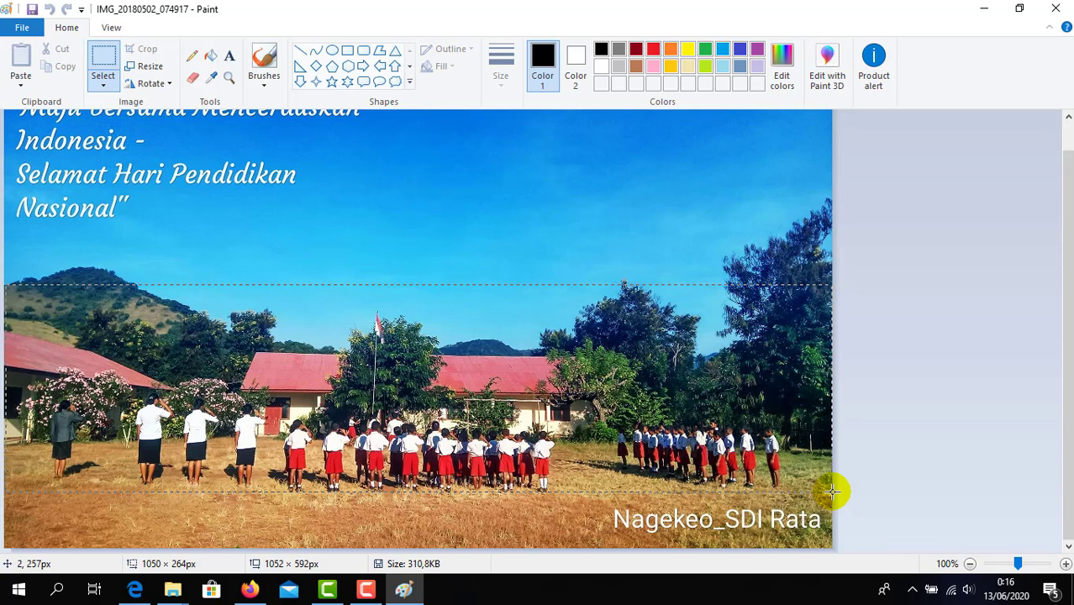
pyautogui.moveTo(831, 490); pyautogui.dragTo(834, 495)
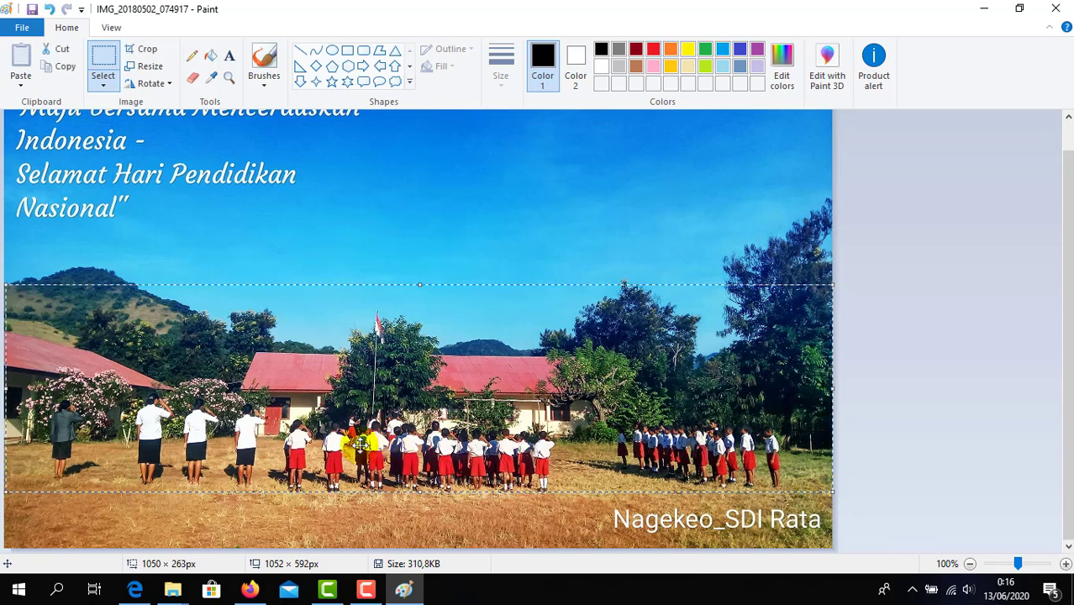
pyautogui.click(141, 53)
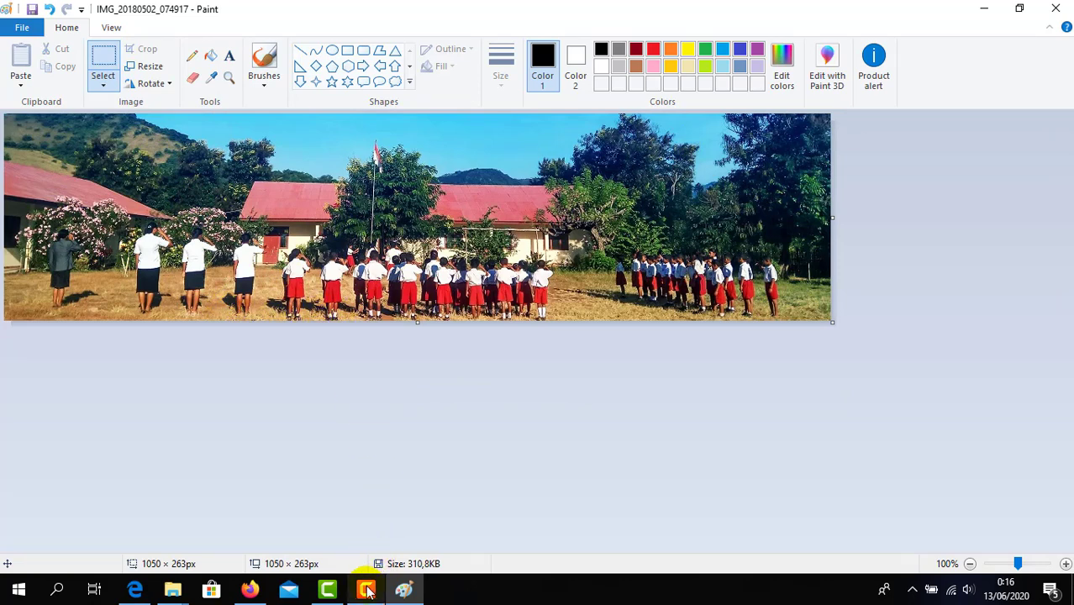
pyautogui.click(249, 589)
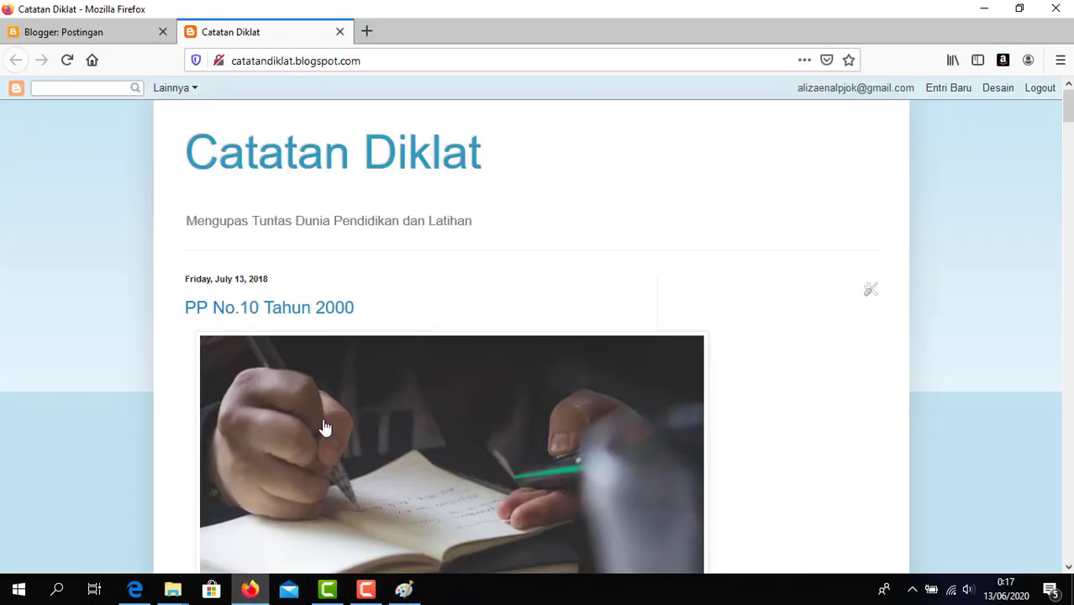
pyautogui.click(405, 589)
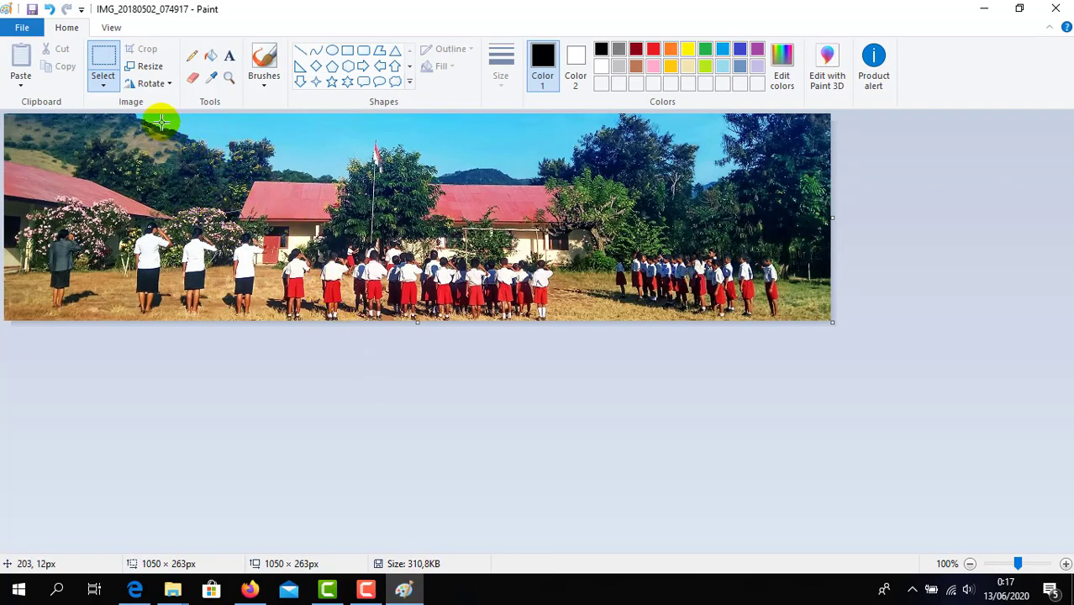
pyautogui.click(152, 73)
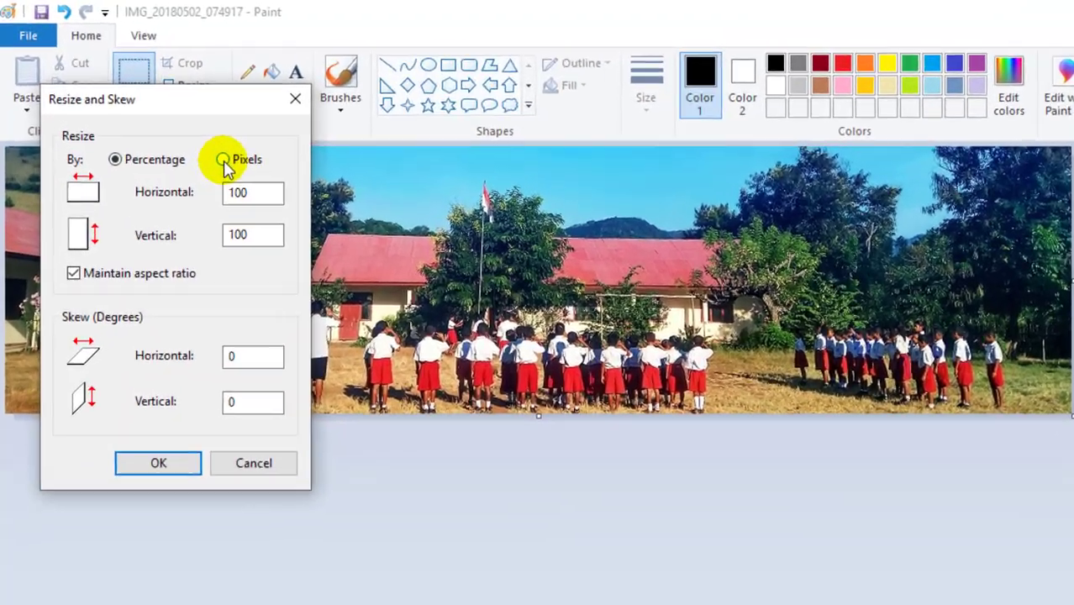
pyautogui.click(173, 124)
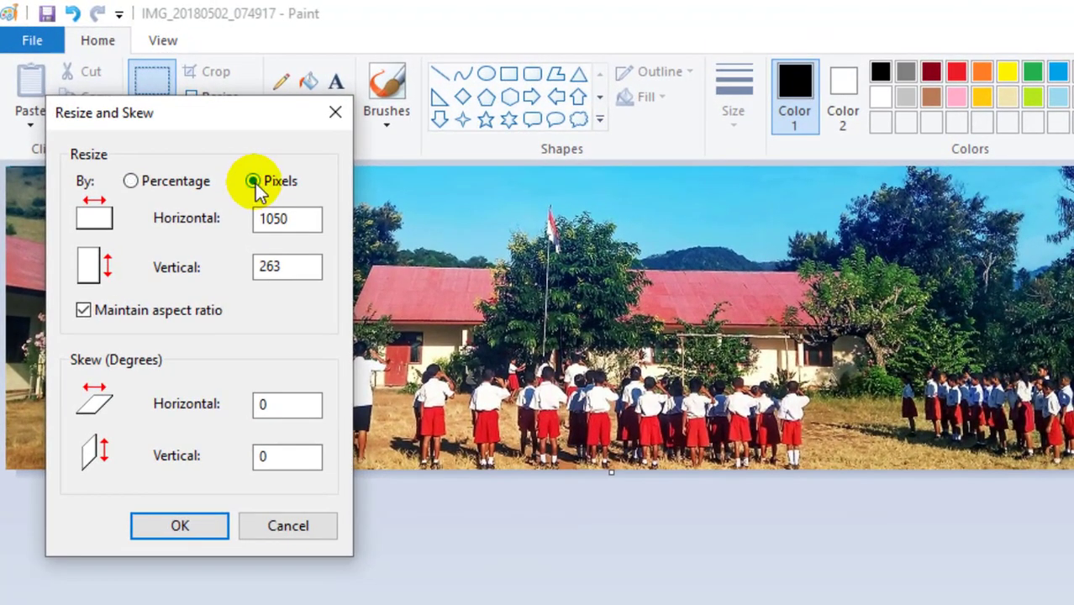
pyautogui.click(83, 310)
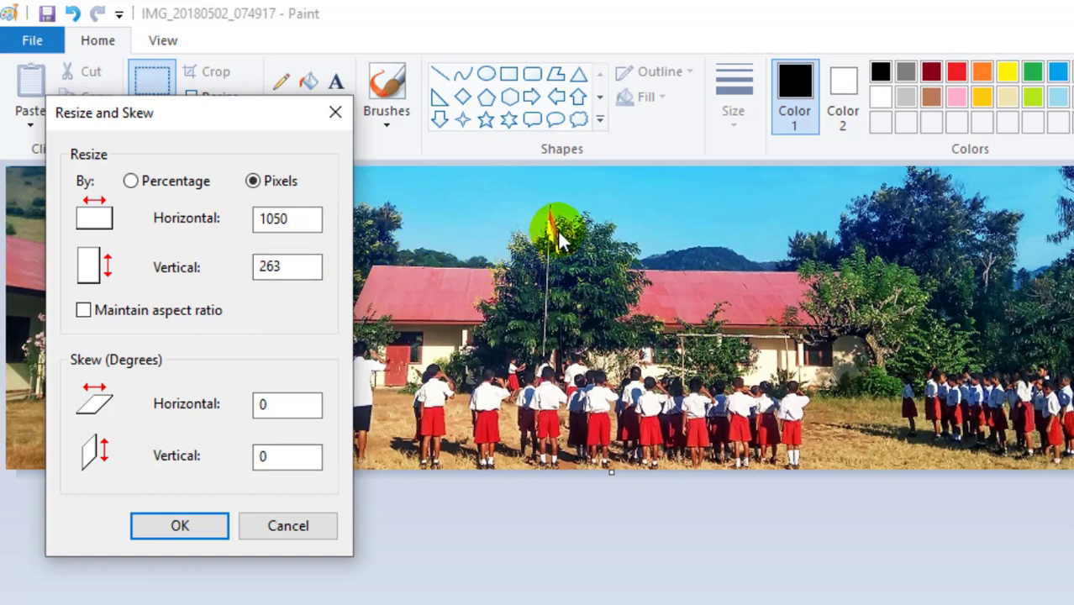
pyautogui.click(291, 260)
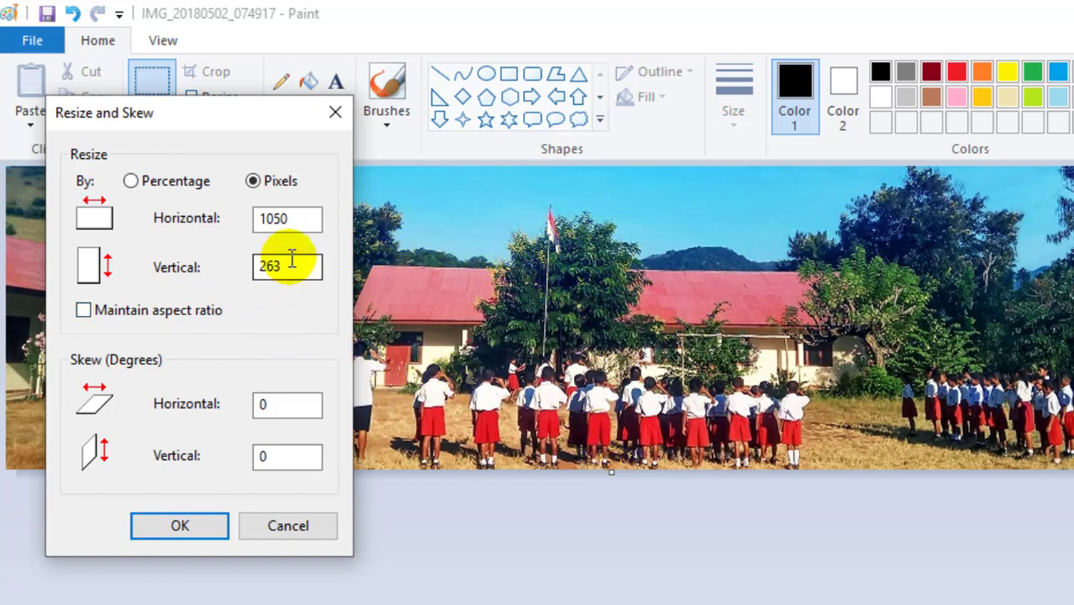
pyautogui.moveTo(291, 266); pyautogui.dragTo(244, 285)
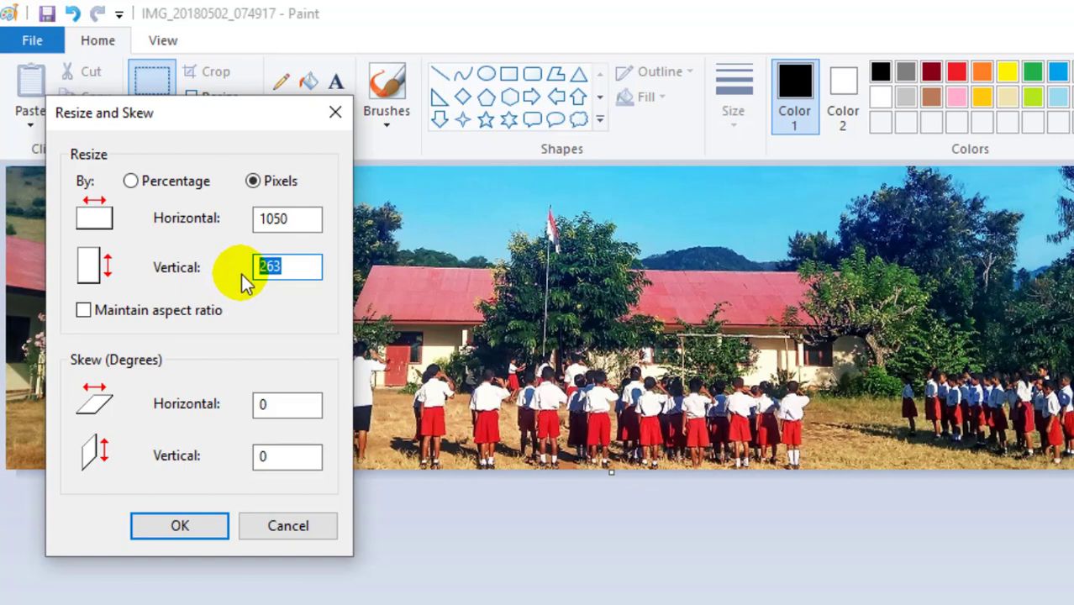
pyautogui.write('3')
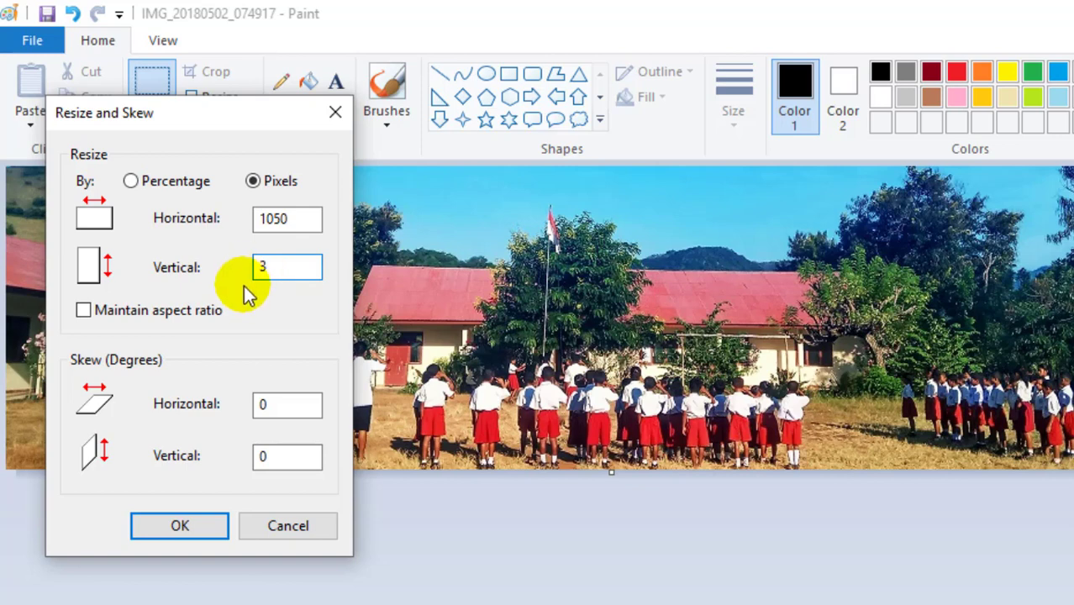
pyautogui.write('00')
pyautogui.press('Return')
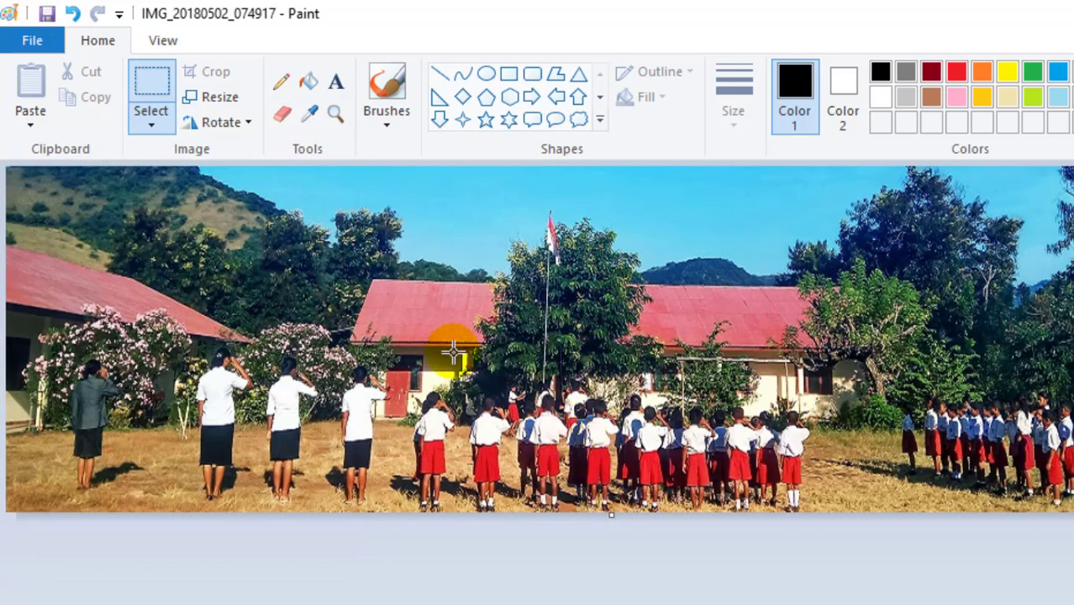
pyautogui.hotkey('ctrl', 'z')
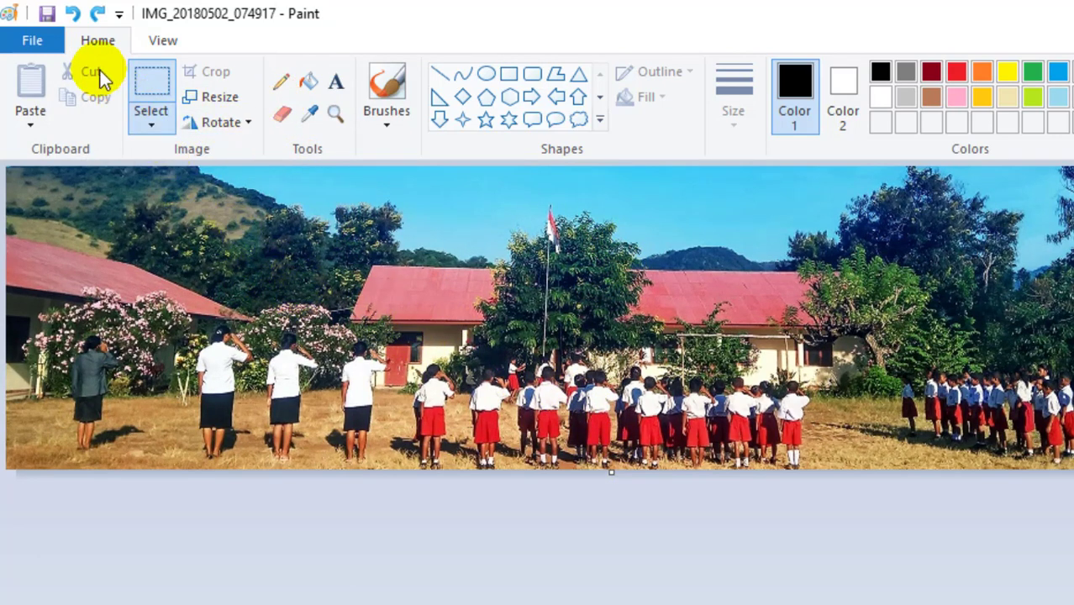
# Step: Resize the photo in pixels to 1050 × 200 with Maintain aspect ratio unchecked
pyautogui.click(211, 99)
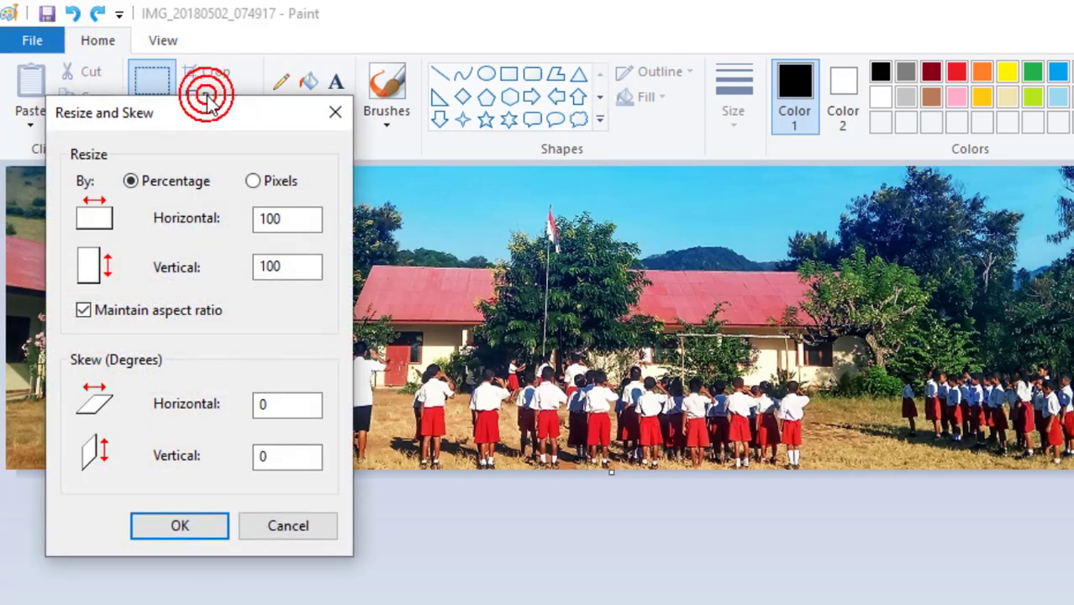
pyautogui.click(255, 183)
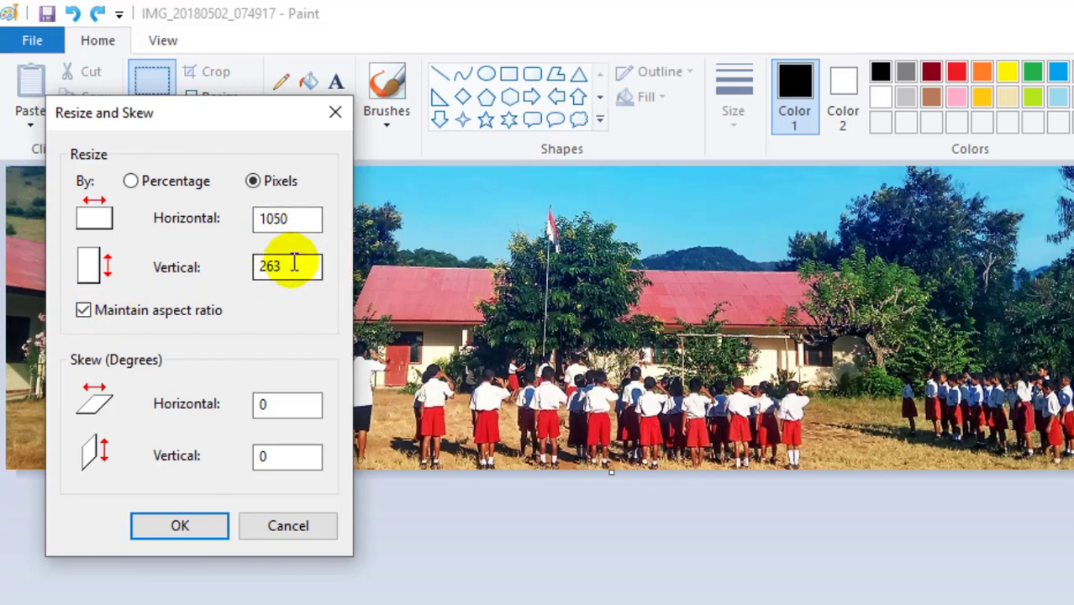
pyautogui.moveTo(290, 266); pyautogui.dragTo(221, 269)
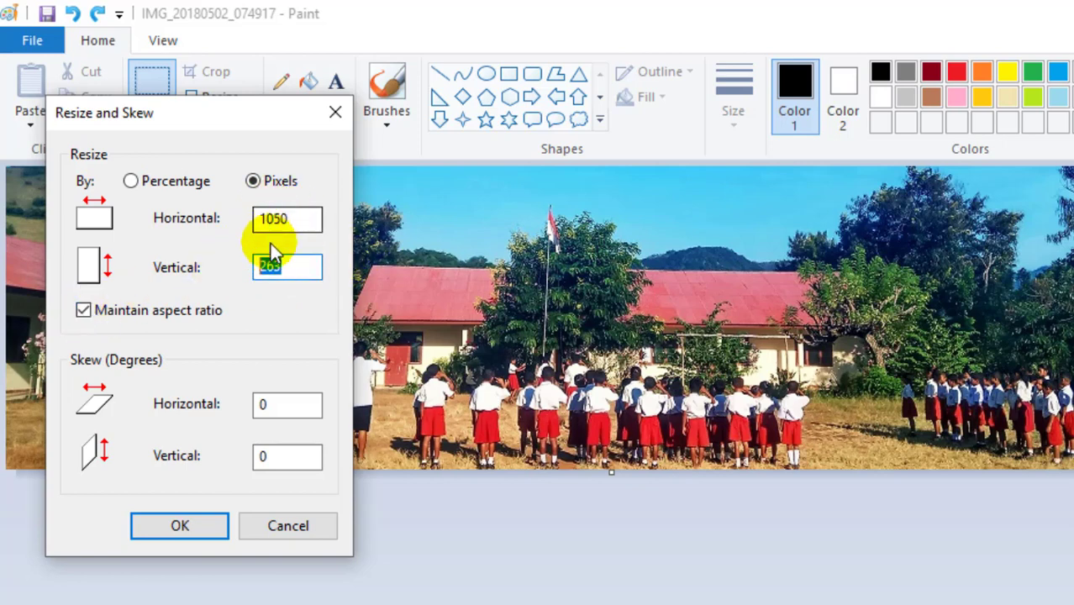
pyautogui.write('300')
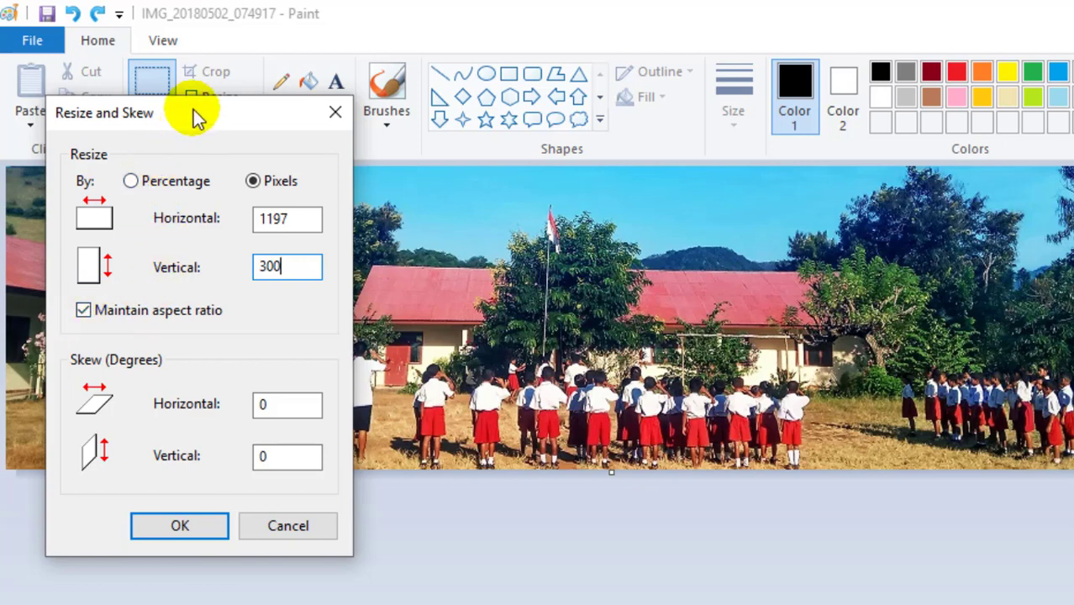
pyautogui.moveTo(193, 112); pyautogui.dragTo(498, 479)
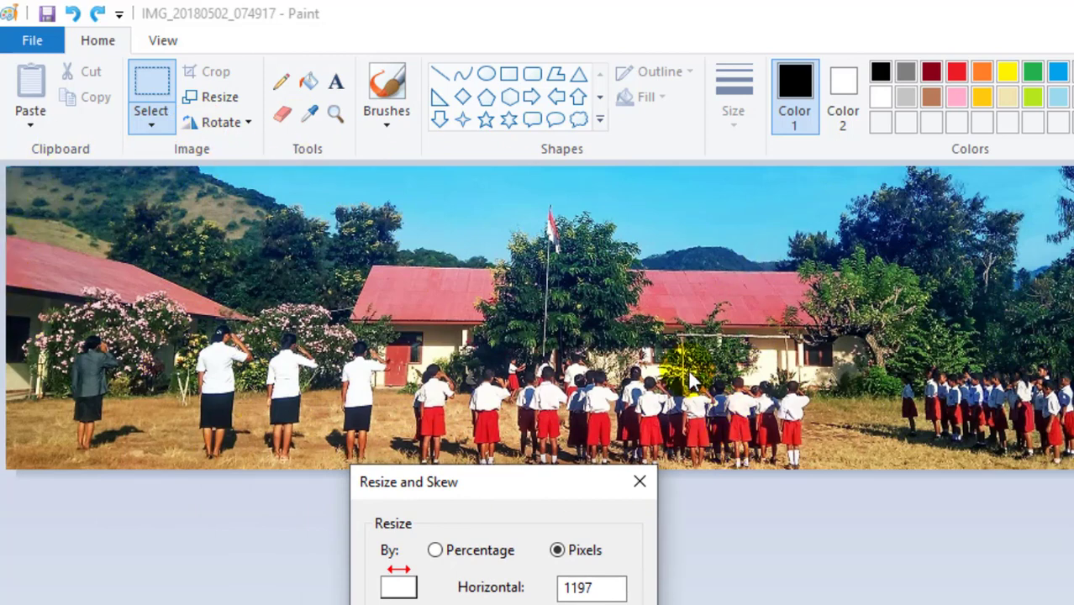
pyautogui.moveTo(491, 489); pyautogui.dragTo(423, 354)
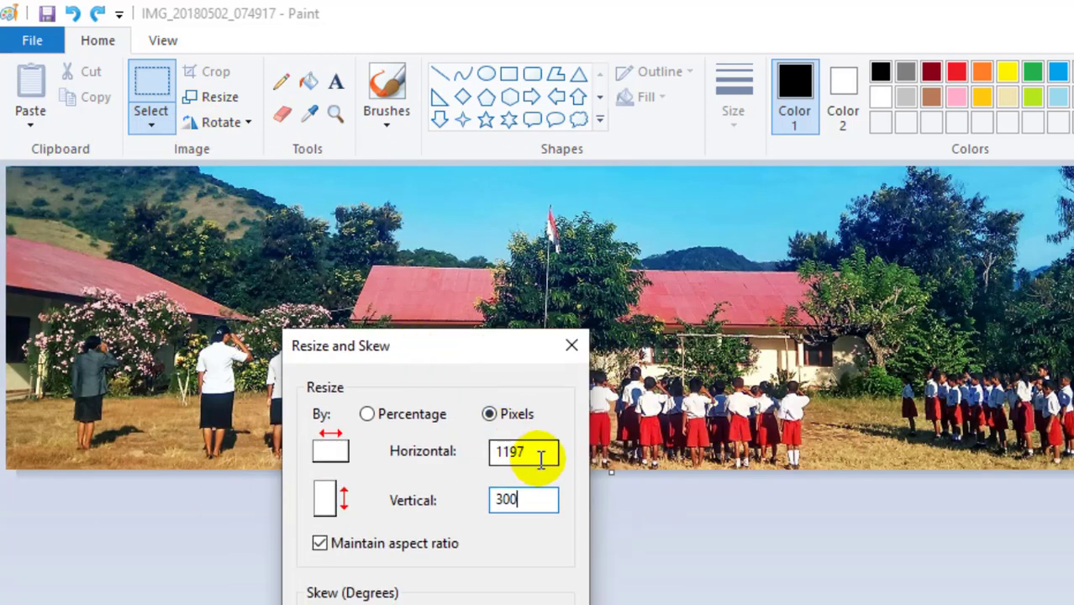
pyautogui.moveTo(538, 454); pyautogui.dragTo(504, 454)
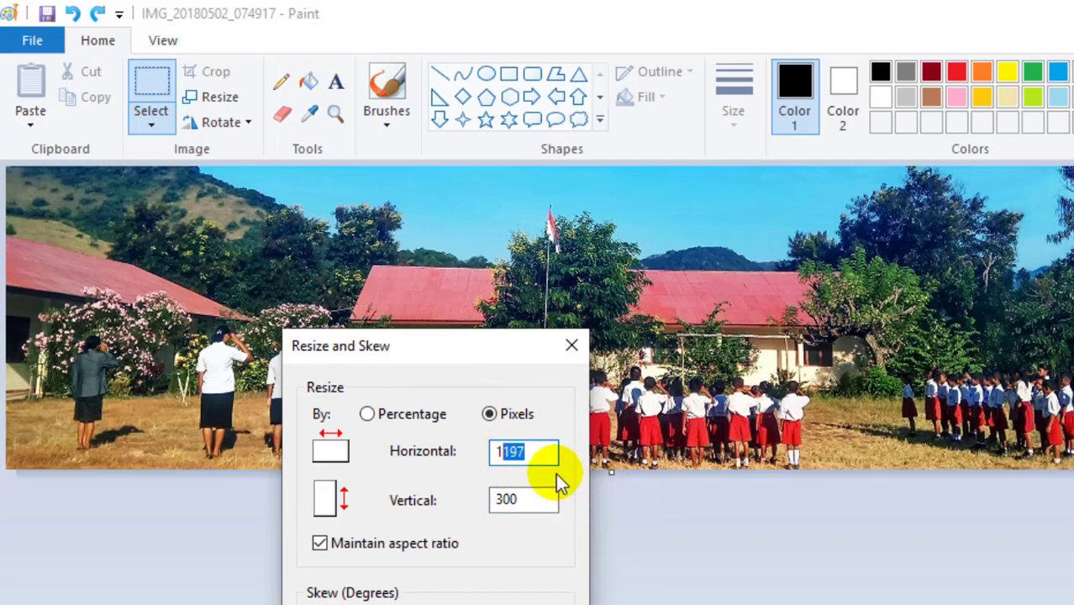
pyautogui.write('050')
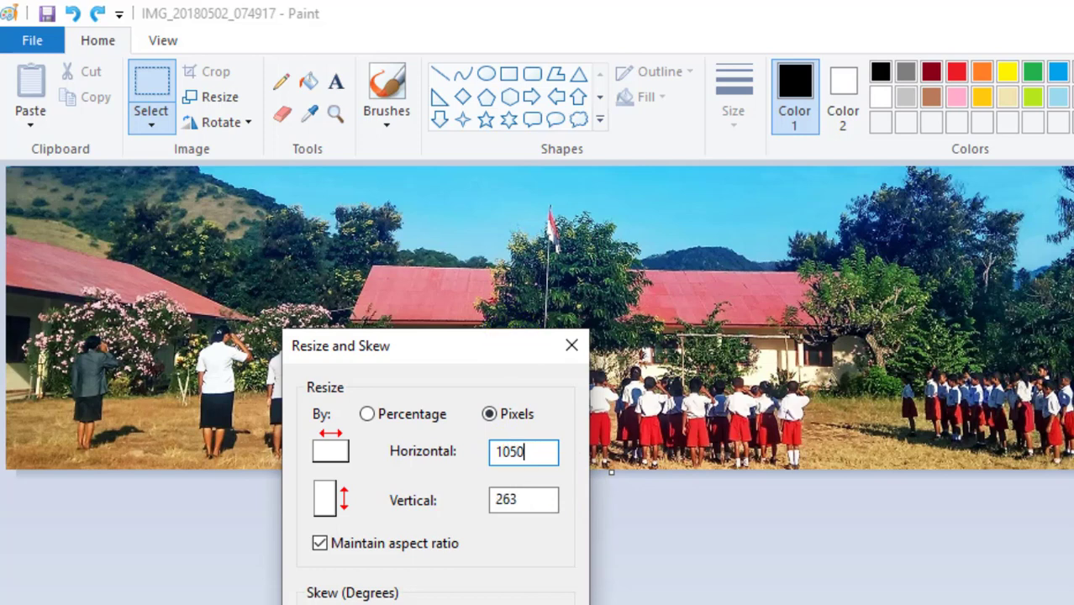
pyautogui.click(319, 542)
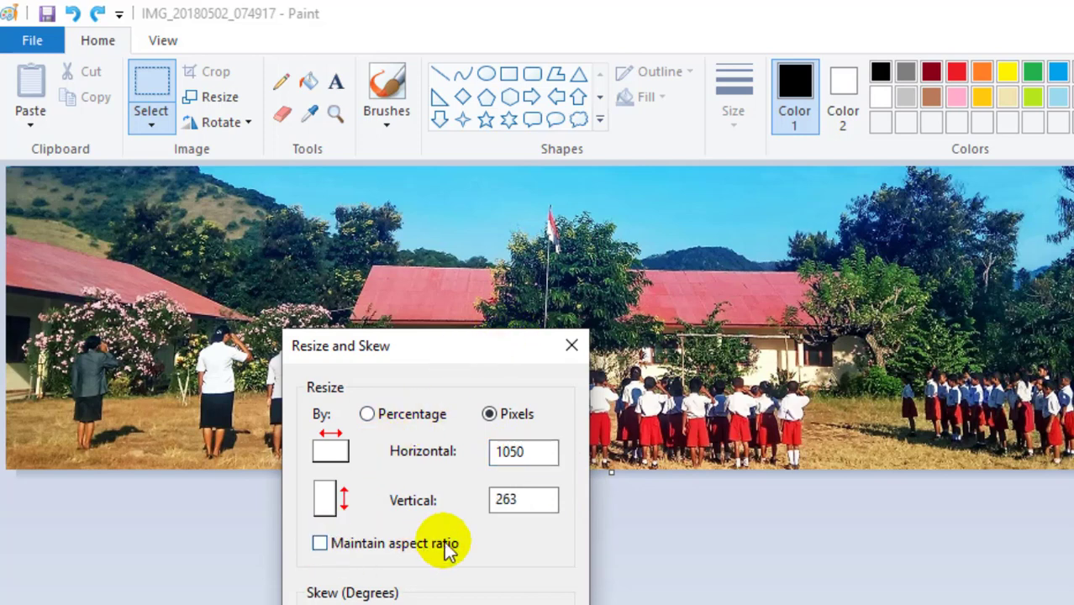
pyautogui.moveTo(532, 499); pyautogui.dragTo(484, 497)
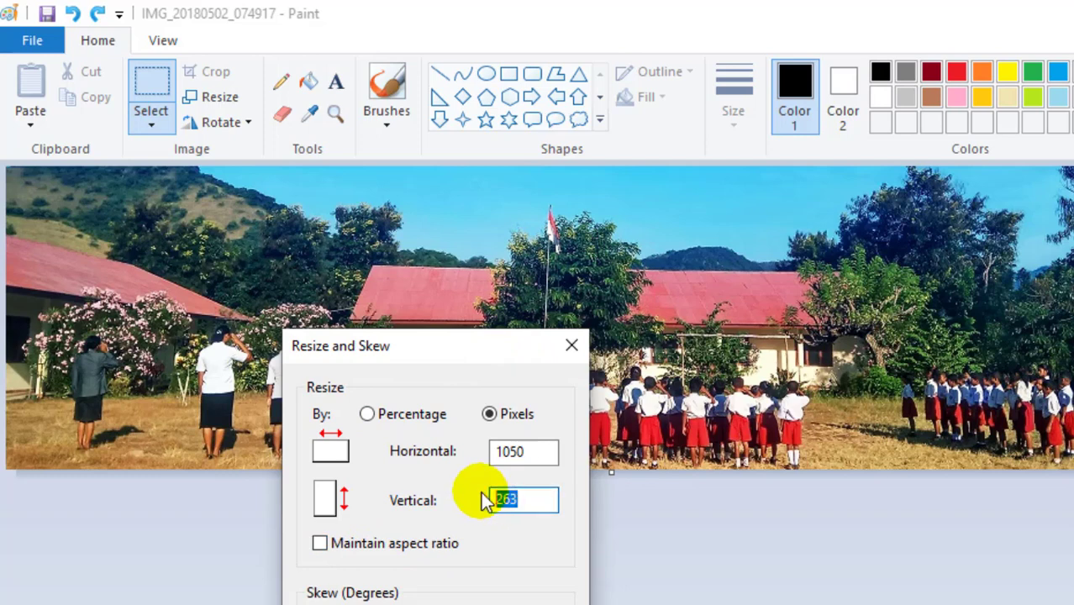
pyautogui.write('200')
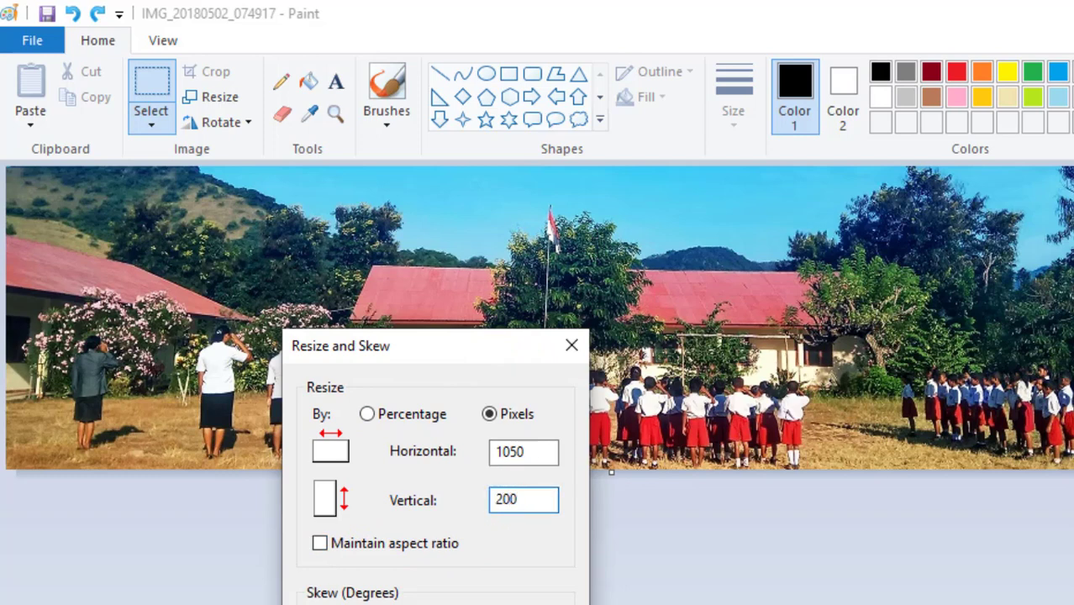
pyautogui.press('Return')
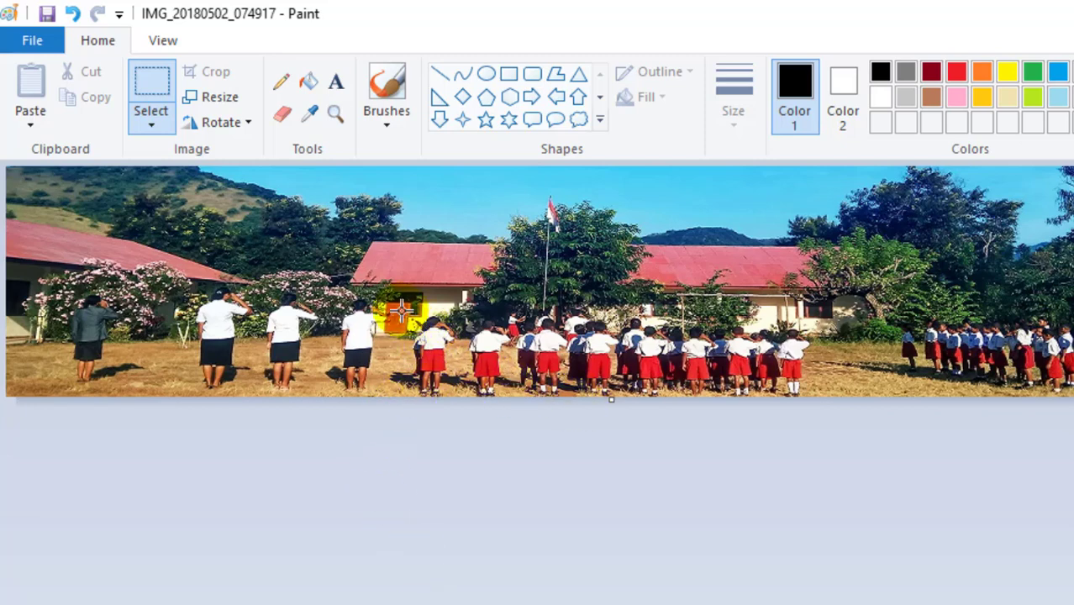
pyautogui.click(30, 42)
pyautogui.moveTo(51, 158)
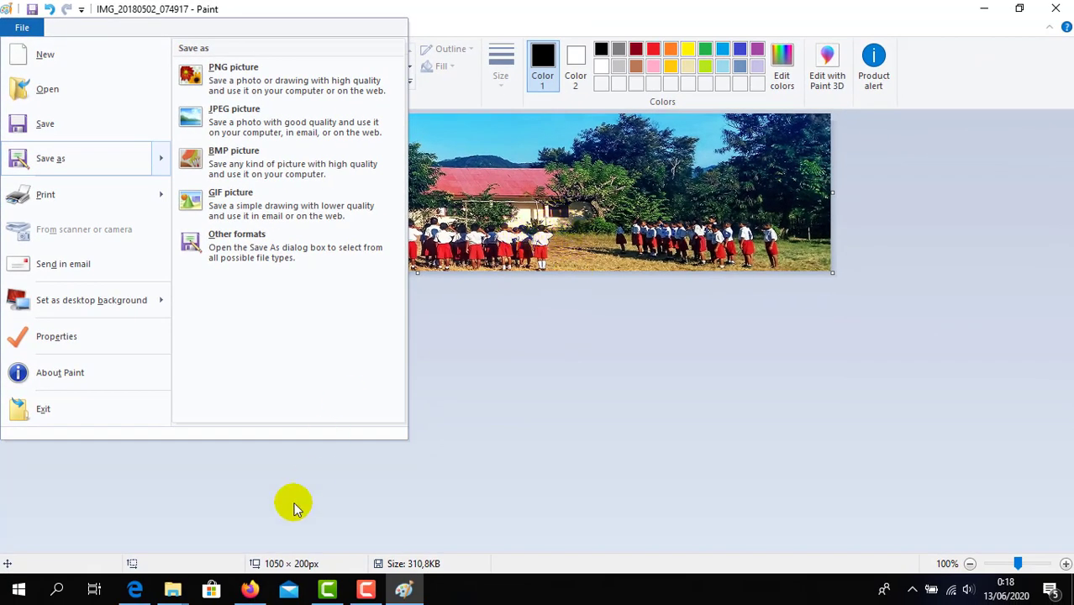
pyautogui.click(172, 591)
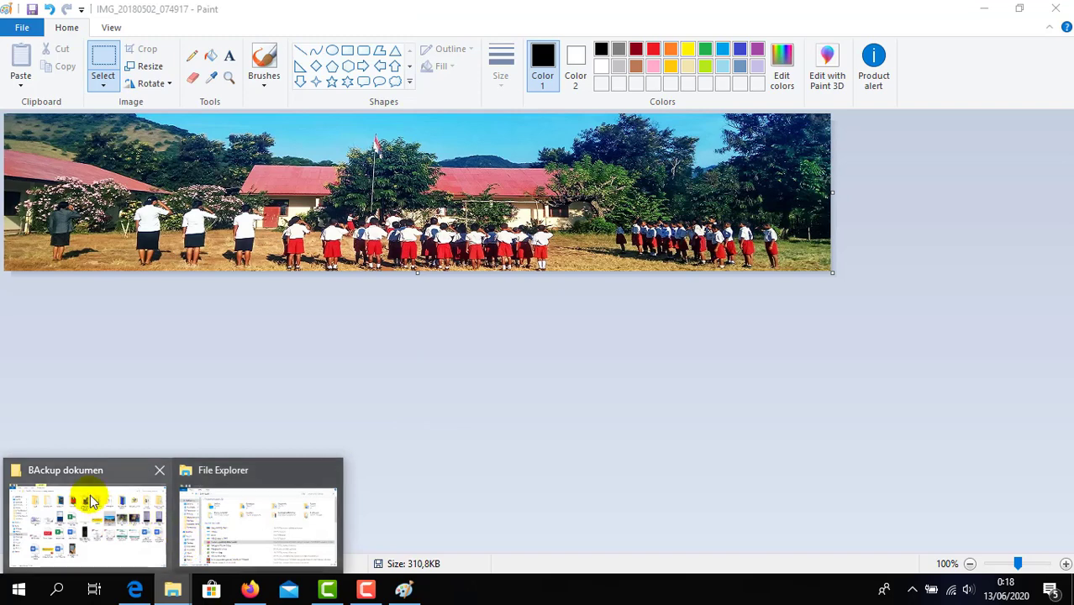
pyautogui.click(87, 502)
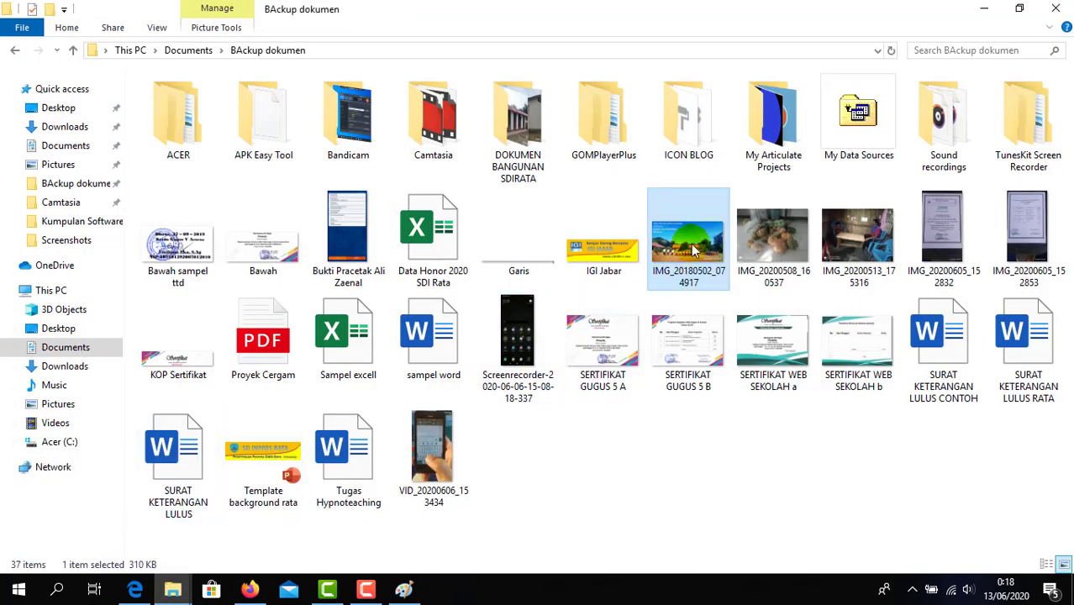
# Step: Save the strip as JPEG 'background' in Pictures, then return to the BAckup dokumen folder
pyautogui.moveTo(693, 250); pyautogui.dragTo(54, 120)
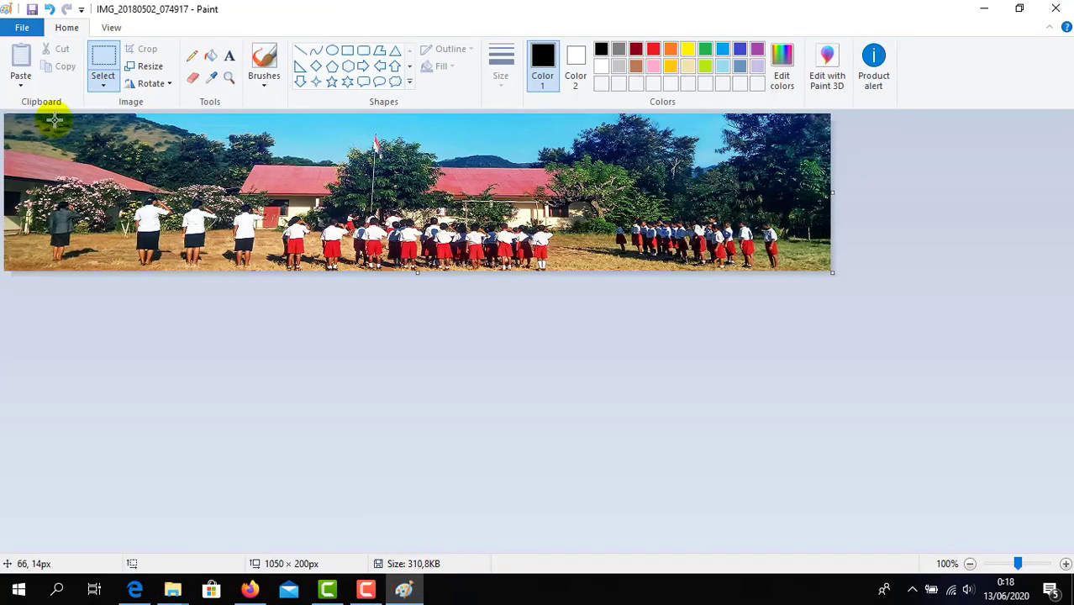
pyautogui.click(25, 29)
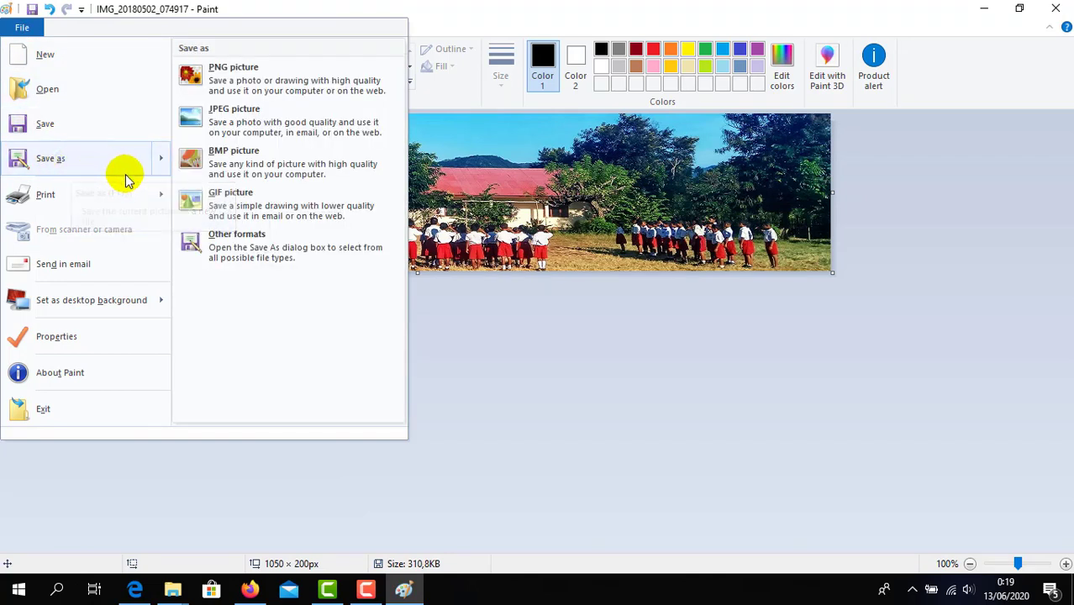
pyautogui.click(242, 125)
pyautogui.write('background')
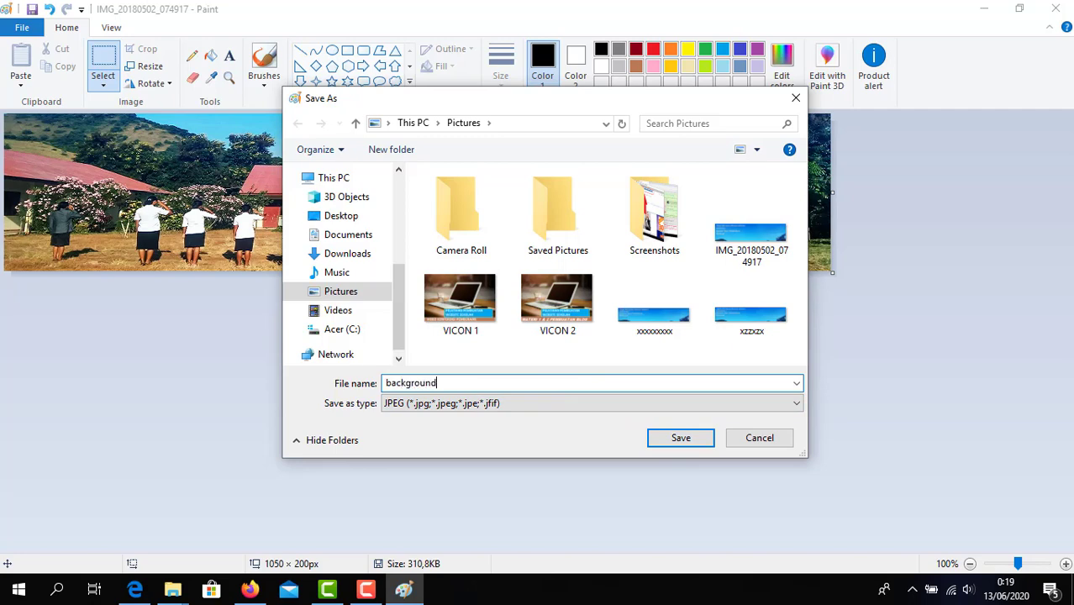
pyautogui.click(704, 442)
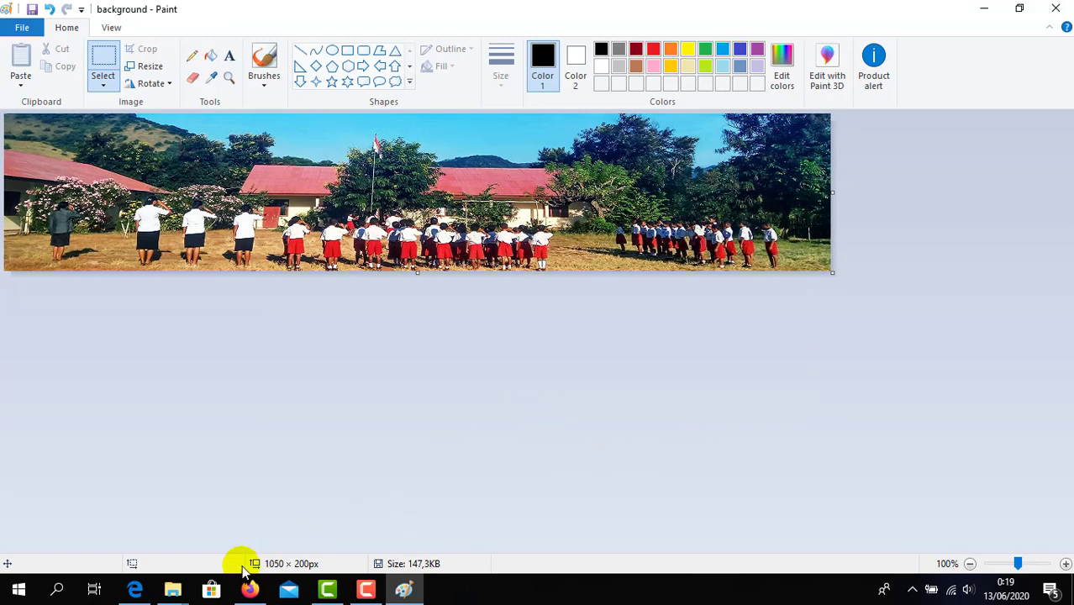
pyautogui.moveTo(172, 590)
pyautogui.click(89, 513)
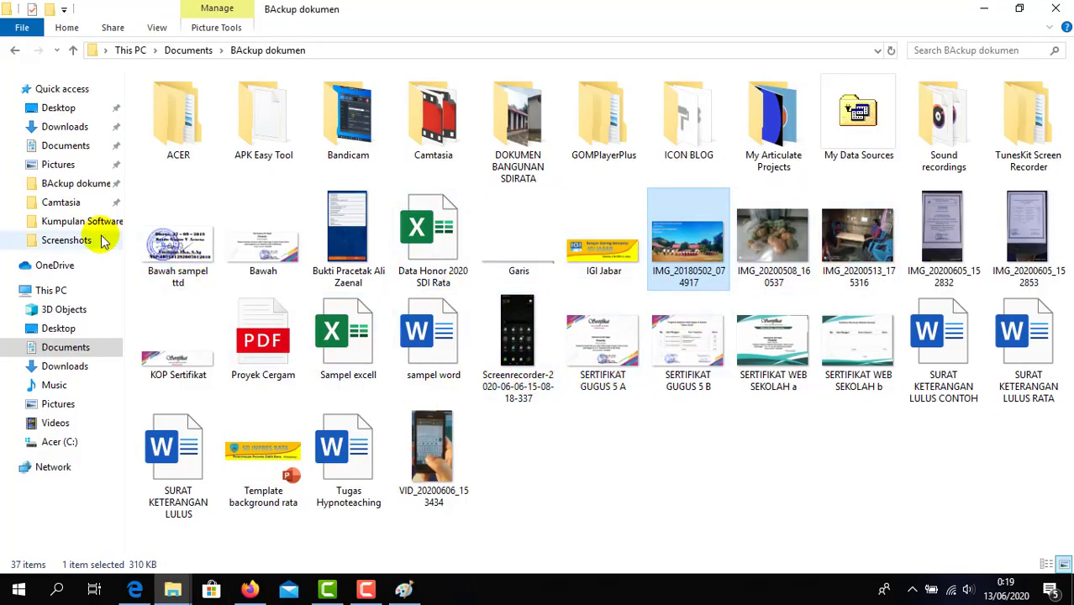
# Step: Check the 1050 × 200 'background' file in Pictures, then go back to the blog in Firefox
pyautogui.click(60, 165)
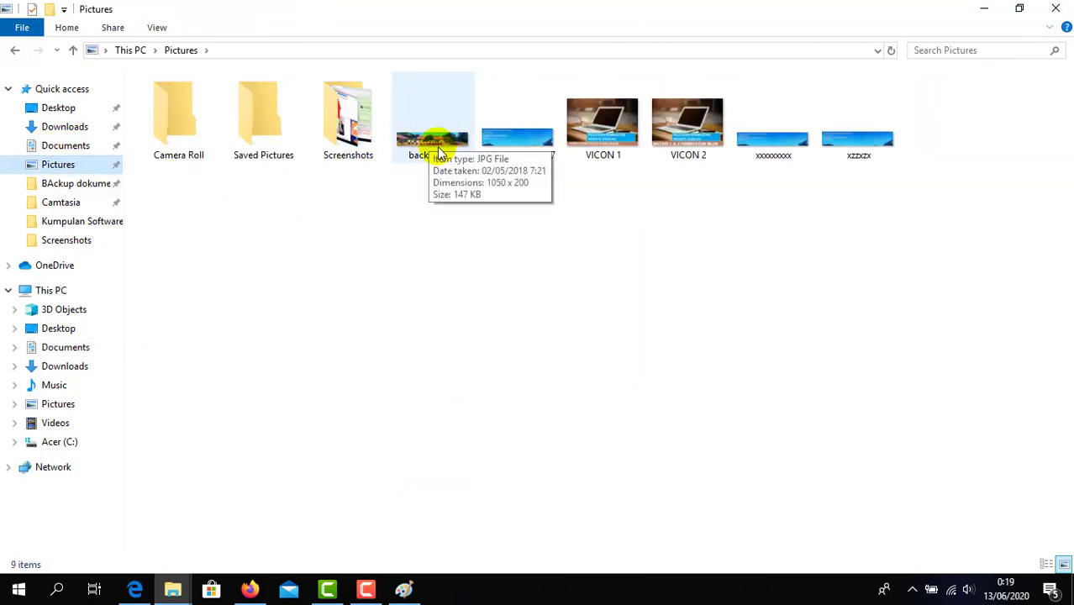
pyautogui.moveTo(431, 143)
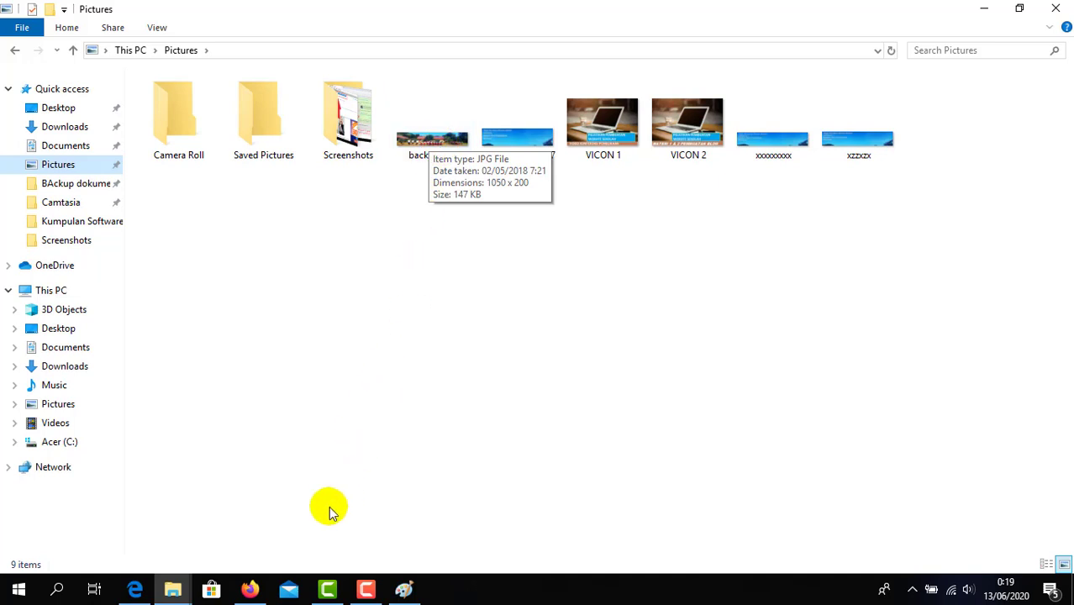
pyautogui.click(250, 589)
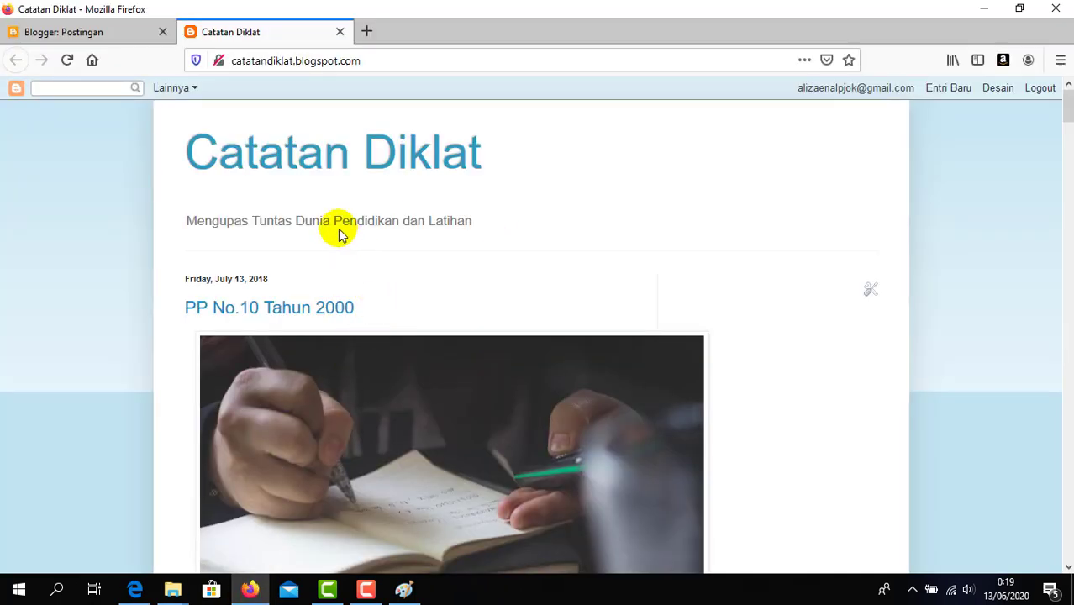
# Step: Go from the Blogger posts dashboard to the Catatan Diklat Tata Letak page
pyautogui.click(116, 36)
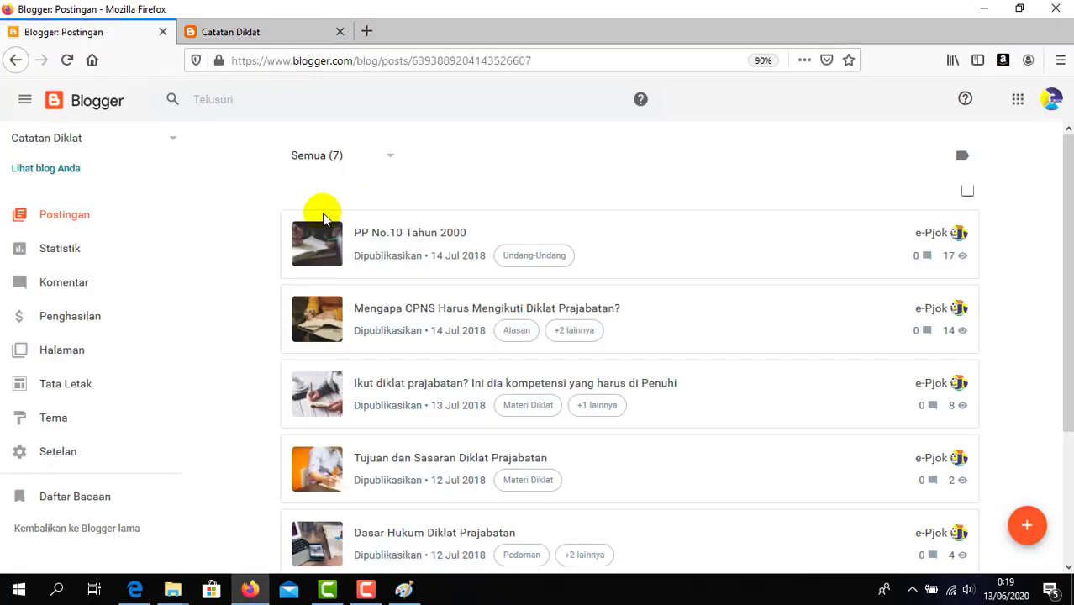
pyautogui.scroll(-2, 139, 328)
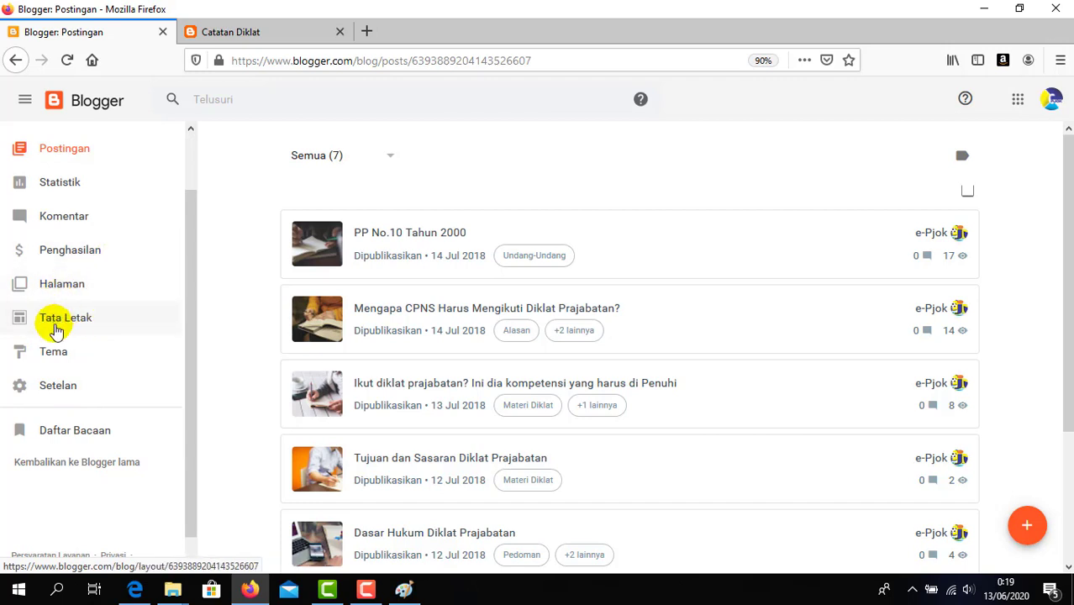
pyautogui.click(59, 321)
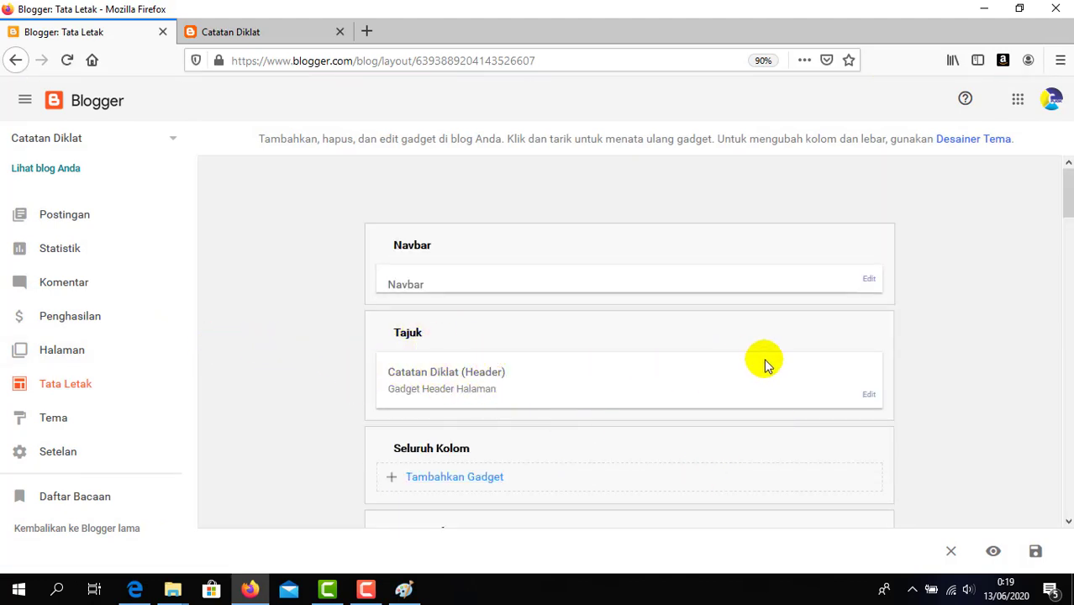
# Step: Upload the 'background' photo from the computer as the Catatan Diklat header image
pyautogui.click(869, 396)
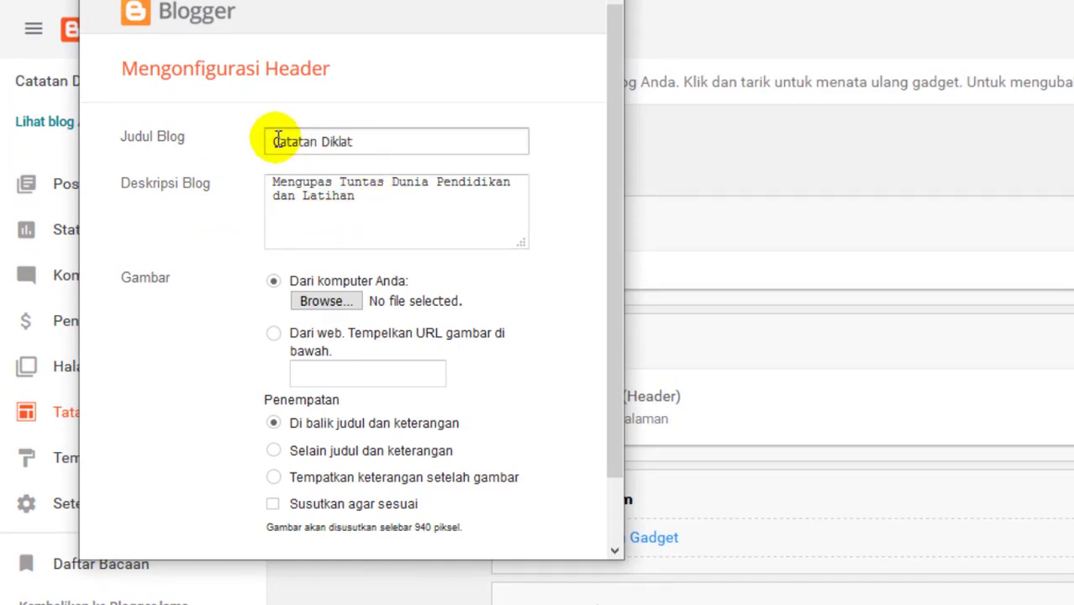
pyautogui.moveTo(279, 141); pyautogui.dragTo(370, 145)
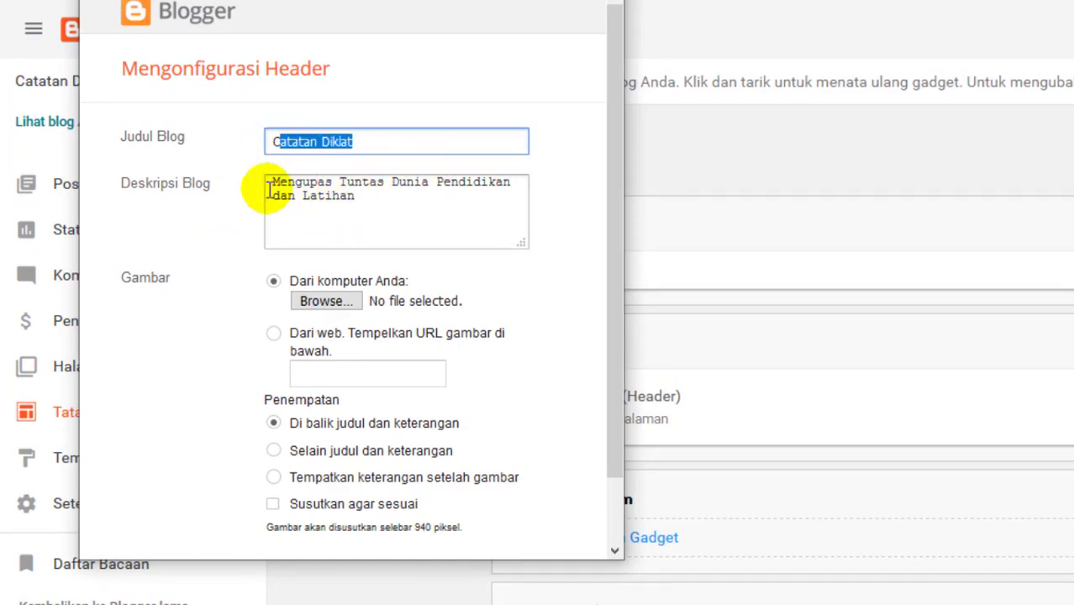
pyautogui.moveTo(379, 198); pyautogui.dragTo(314, 168)
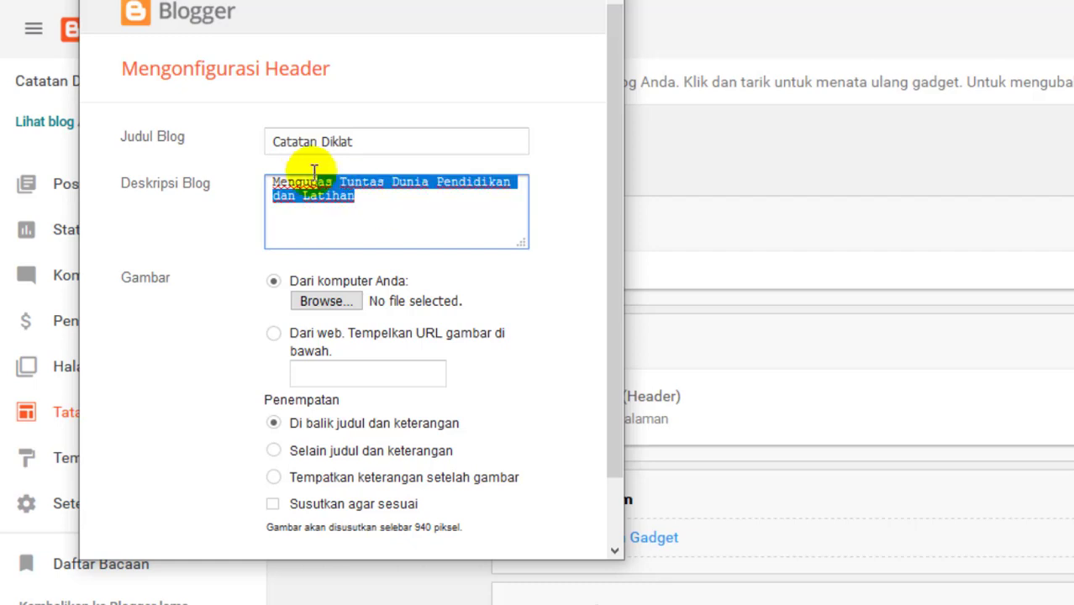
pyautogui.click(320, 304)
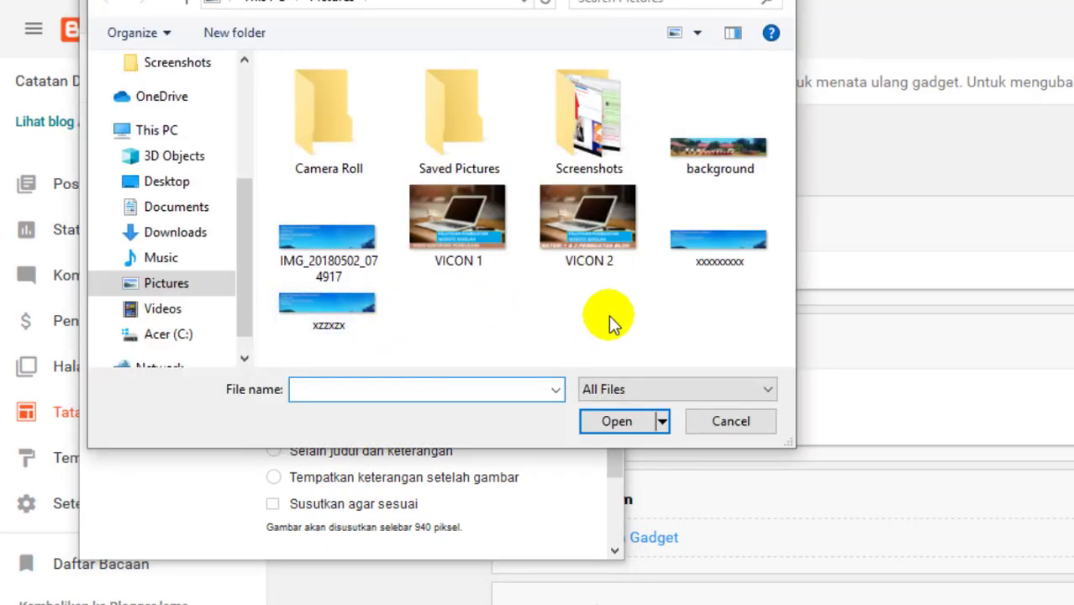
pyautogui.doubleClick(709, 148)
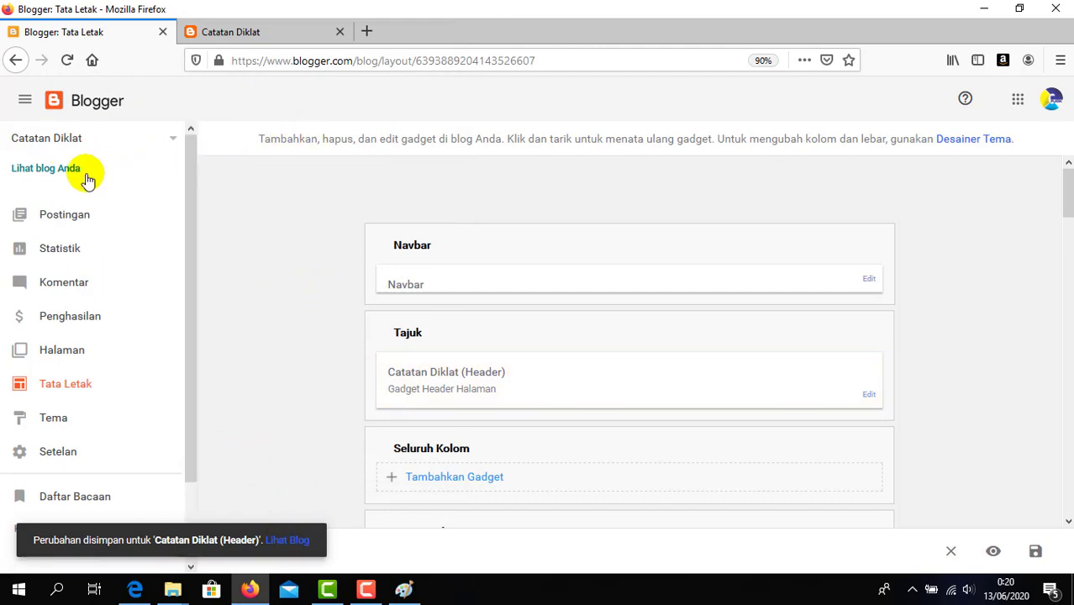
# Step: Review the schoolyard header on the live blog, then open the Tema page from Tata Letak
pyautogui.click(52, 175)
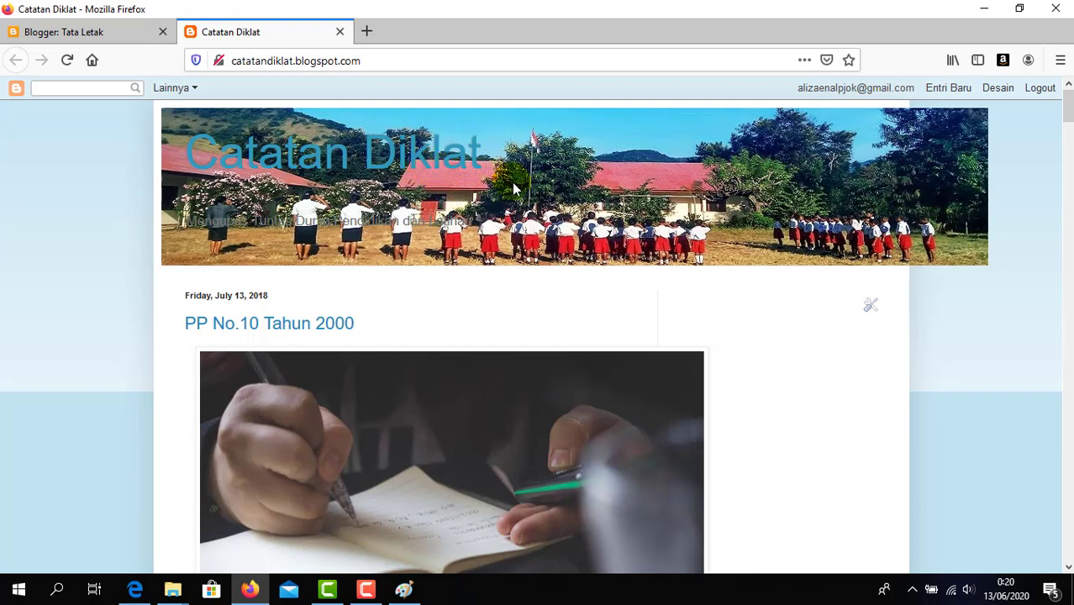
pyautogui.click(80, 33)
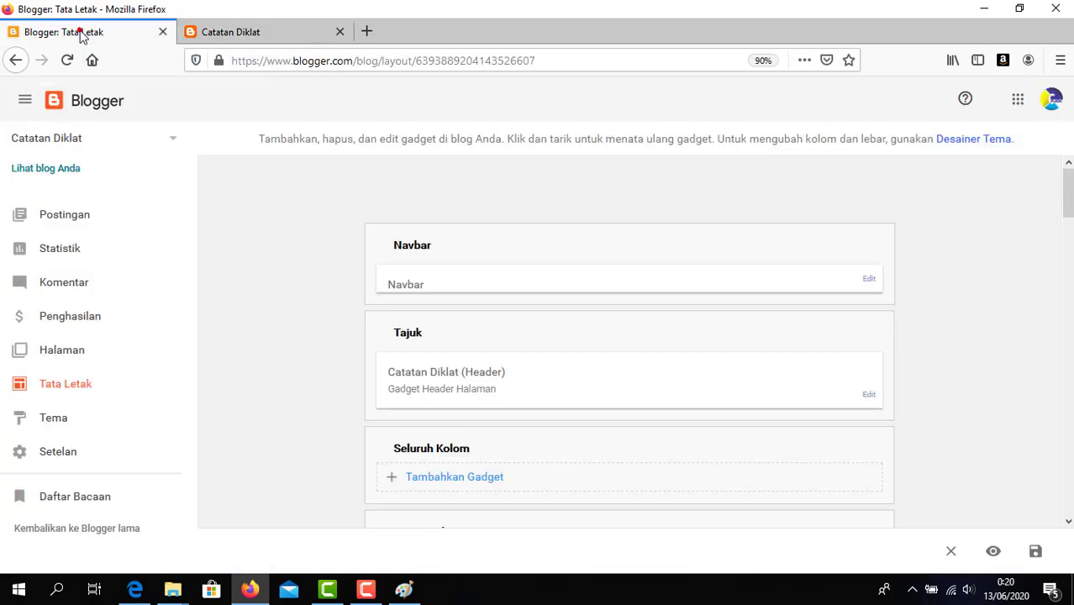
pyautogui.click(54, 420)
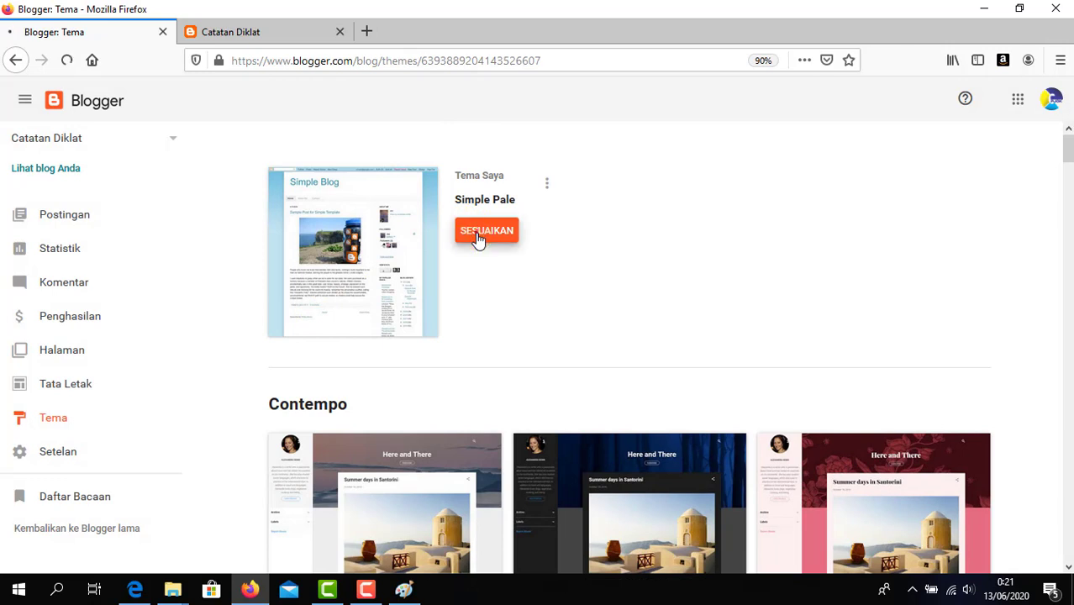
# Step: Widen the whole blog (Seluruh blog) width to 1070 px in the theme designer
pyautogui.click(476, 237)
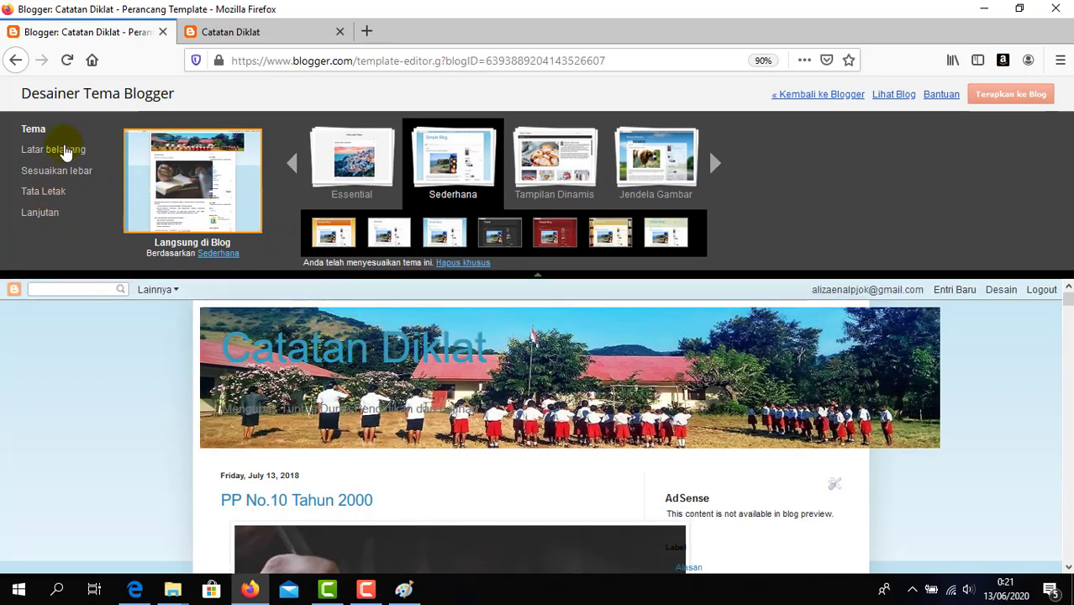
pyautogui.click(67, 173)
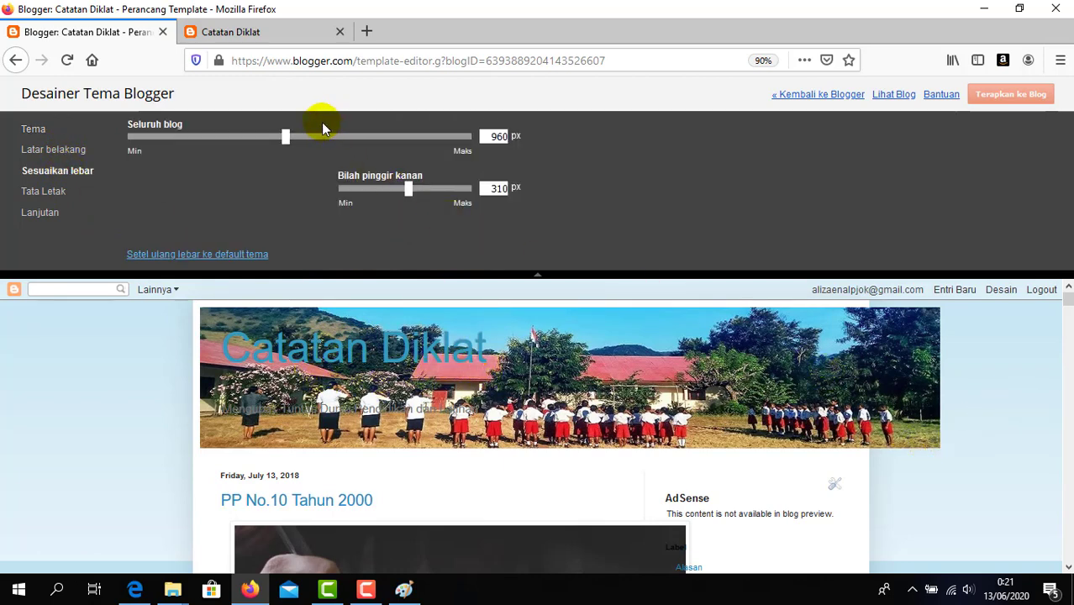
pyautogui.moveTo(294, 138); pyautogui.dragTo(327, 150)
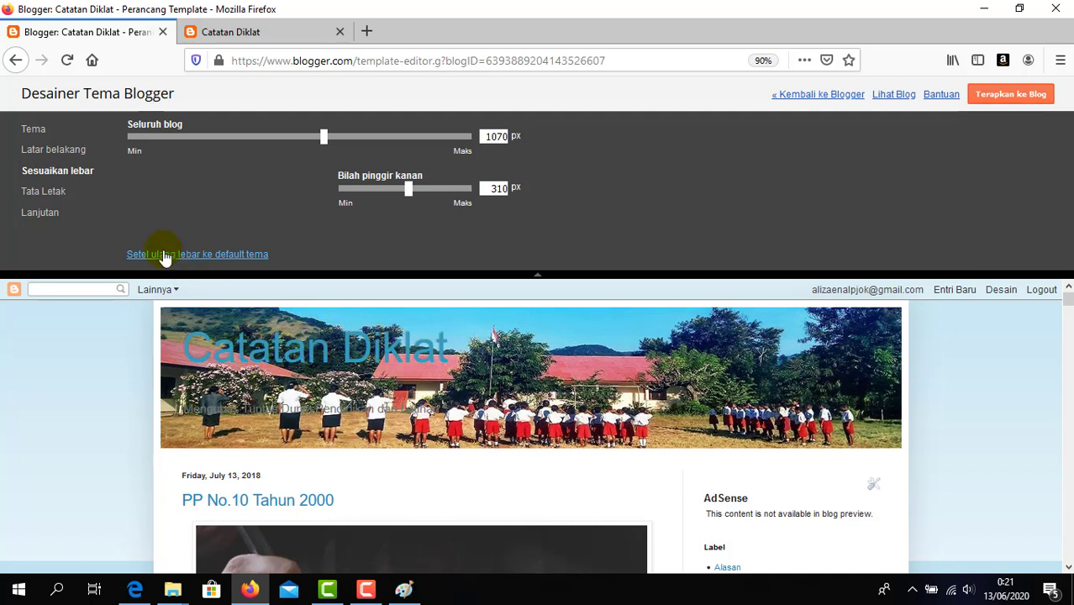
# Step: Try green, purple and blue-grey swatches on the Judul Blog title, settling on white #f5f5f5
pyautogui.click(57, 215)
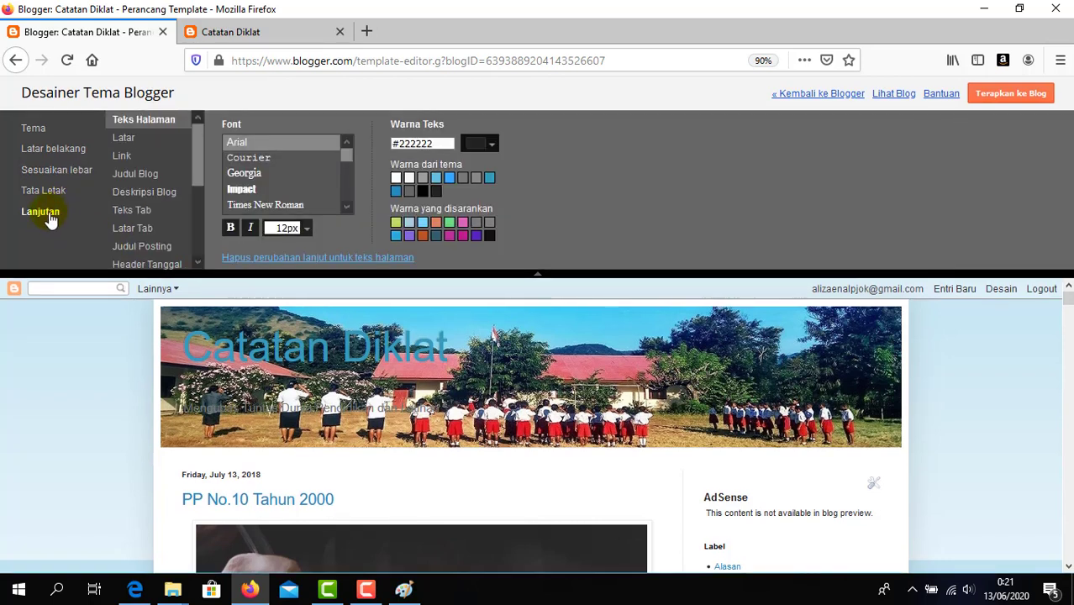
pyautogui.click(136, 174)
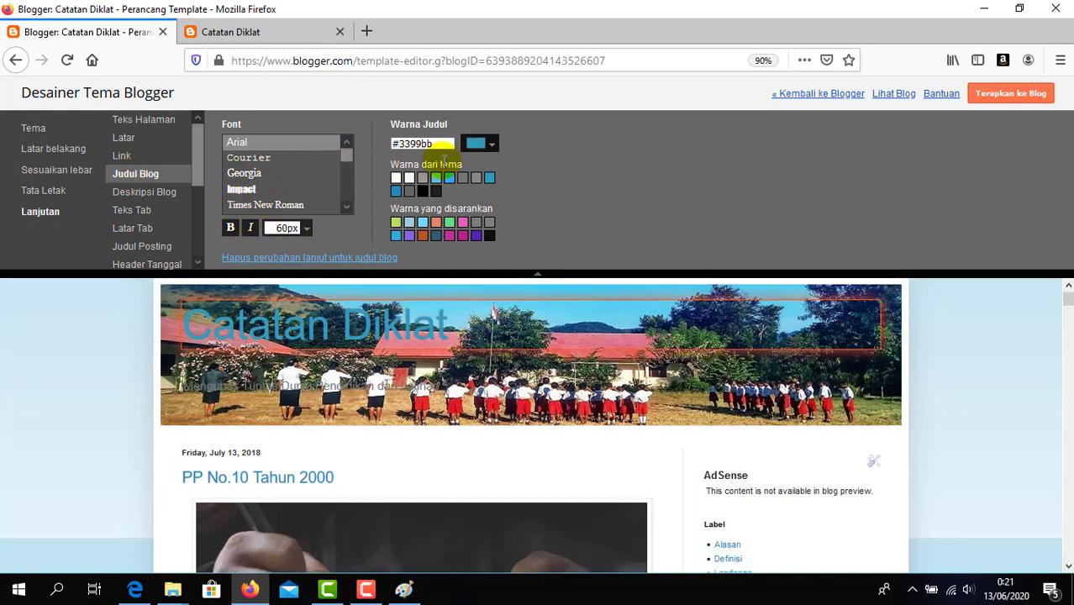
pyautogui.click(409, 178)
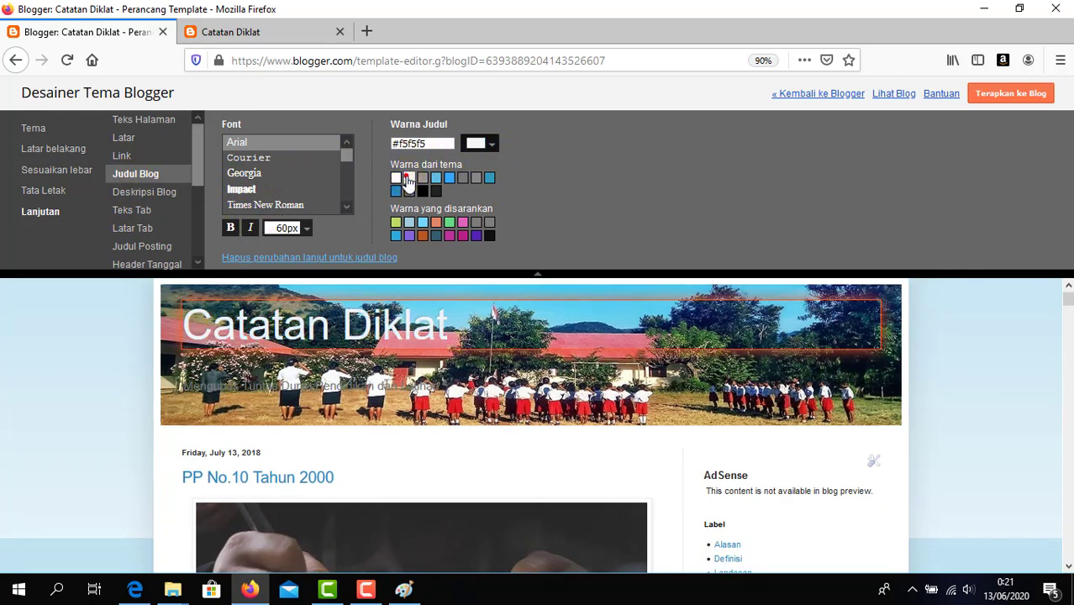
pyautogui.click(450, 224)
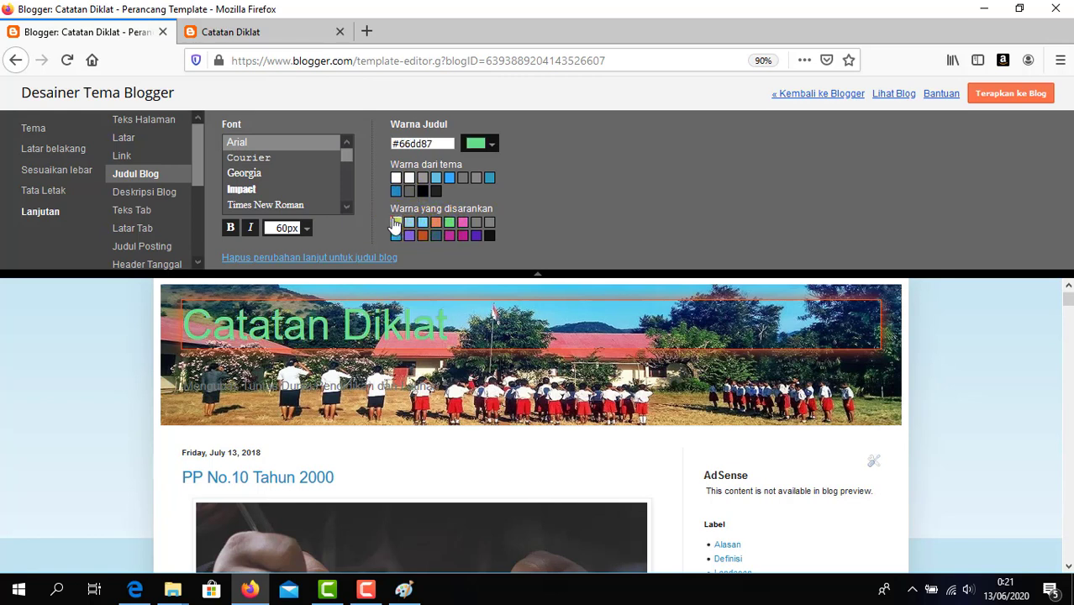
pyautogui.click(396, 222)
pyautogui.click(409, 236)
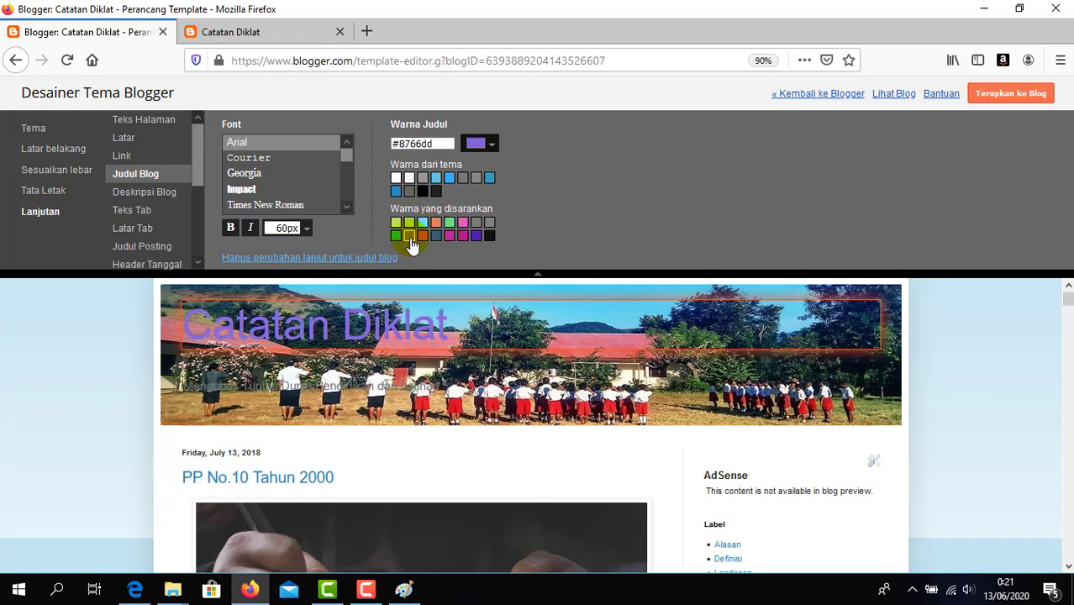
pyautogui.click(437, 237)
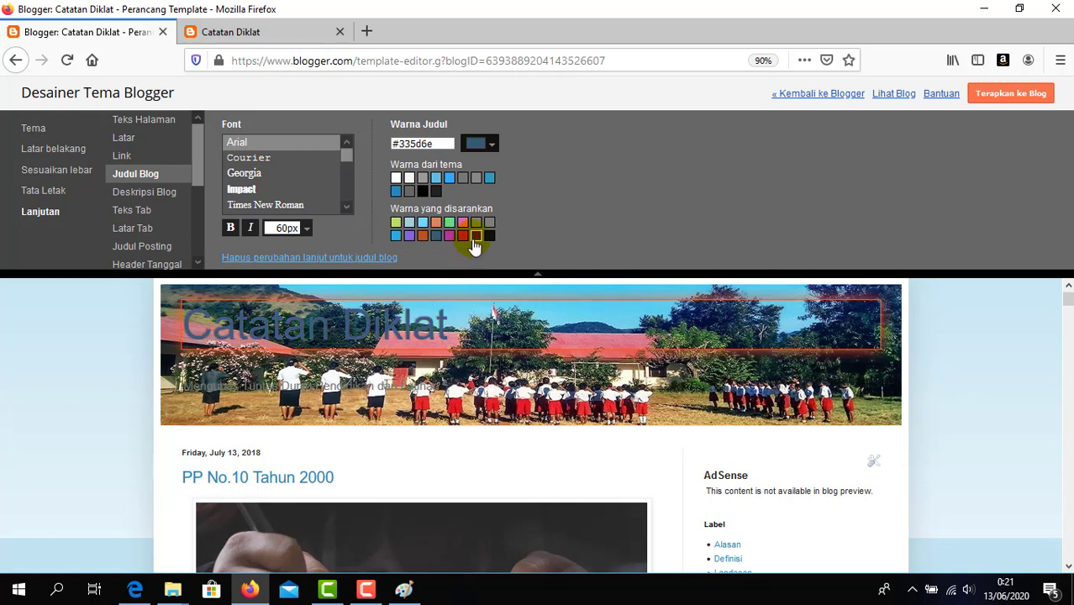
pyautogui.click(475, 236)
pyautogui.click(409, 178)
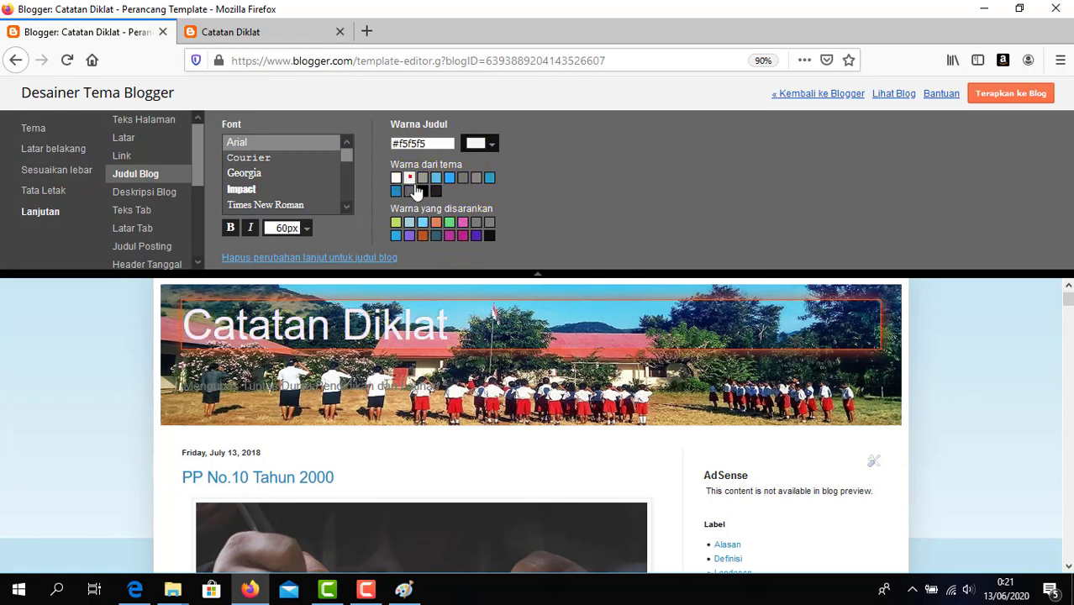
pyautogui.click(436, 236)
# Step: Colour the Deskripsi Blog text yellow-green #bbdd66
pyautogui.click(148, 193)
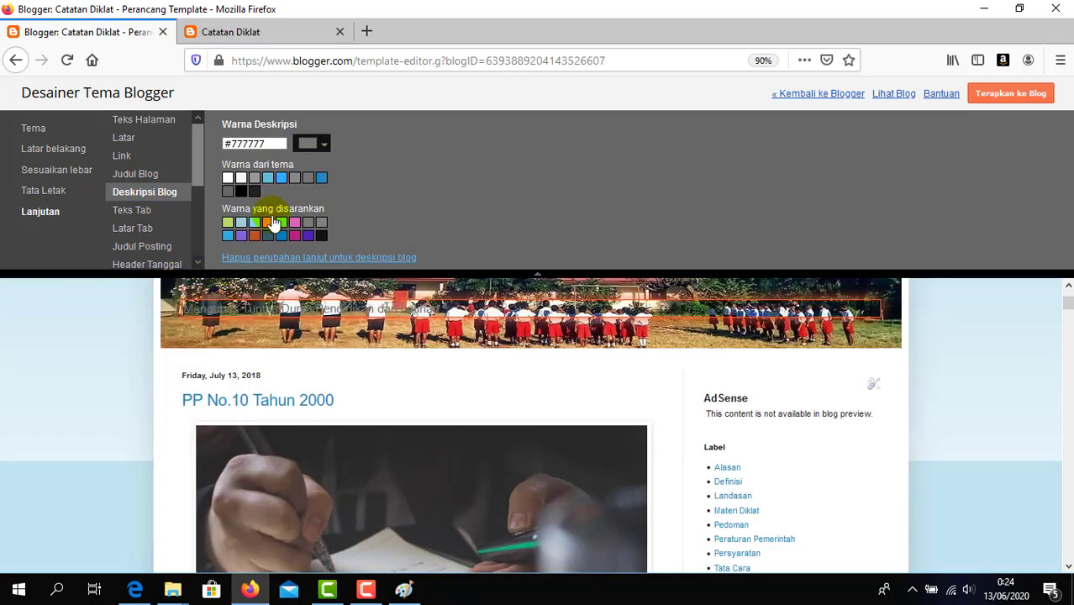
pyautogui.click(309, 143)
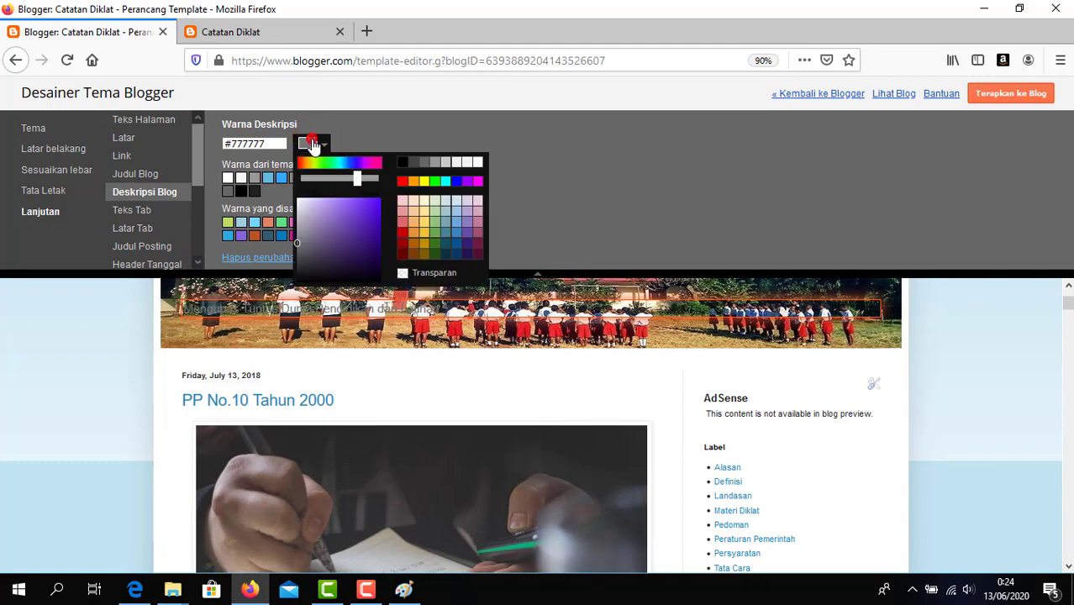
pyautogui.click(241, 178)
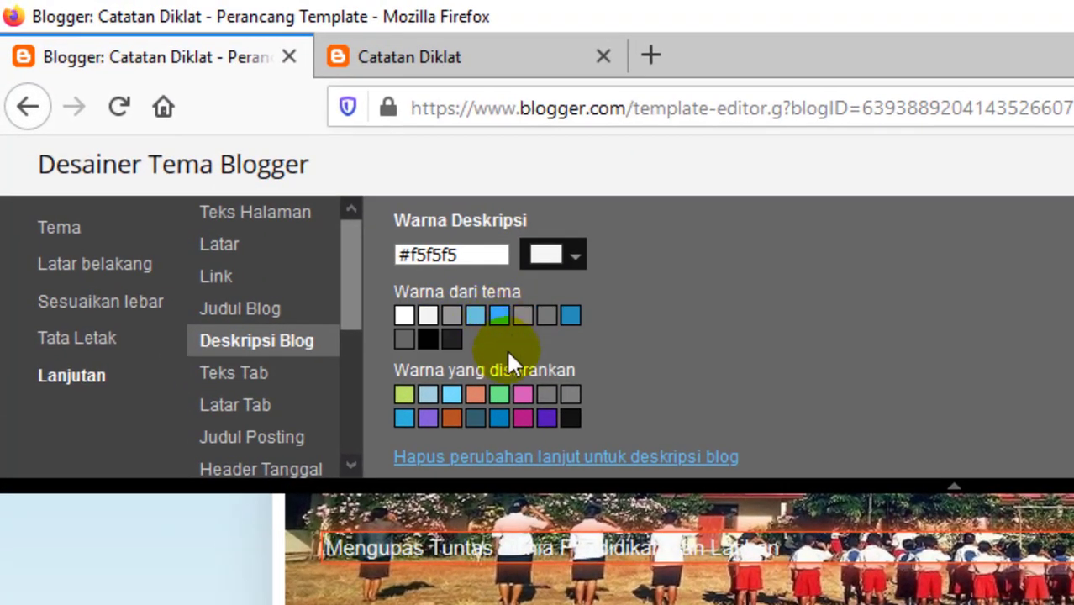
pyautogui.click(408, 397)
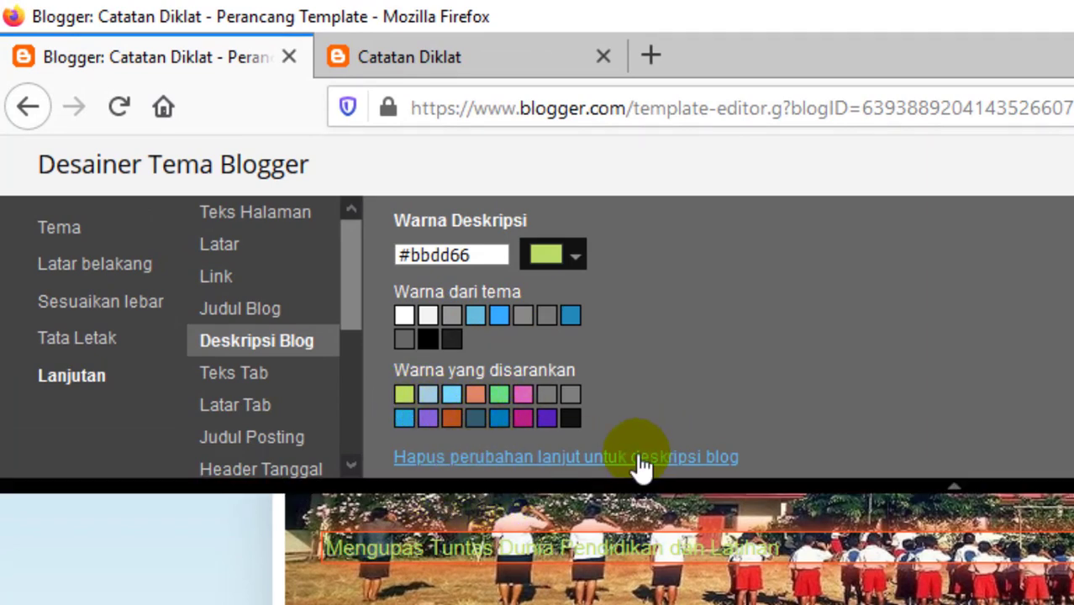
# Step: Check the full-page preview, then apply the theme changes to the blog
pyautogui.click(977, 494)
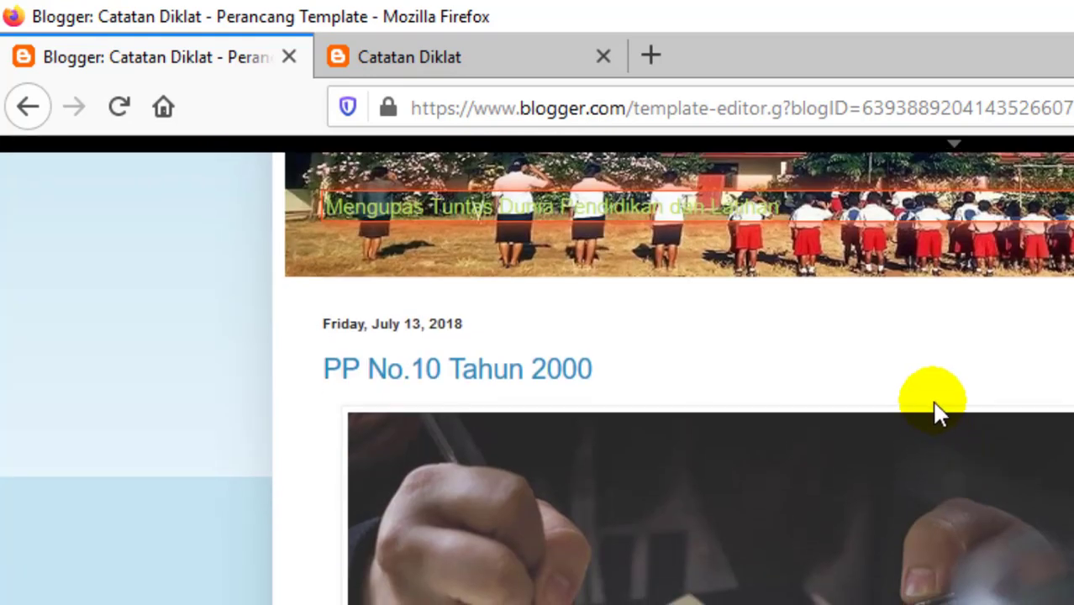
pyautogui.scroll(3, 973, 428)
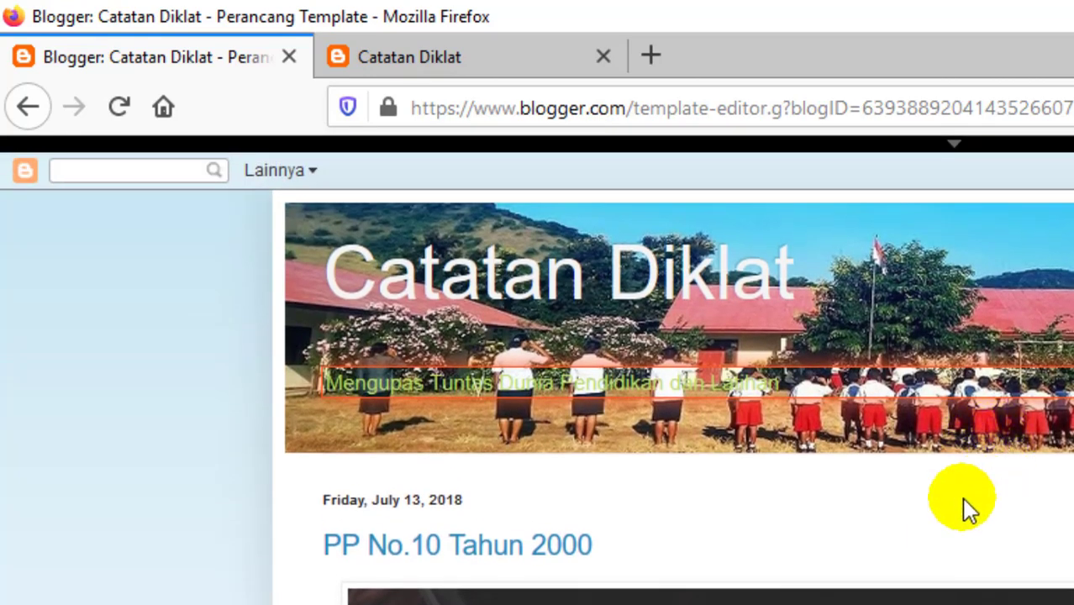
pyautogui.scroll(-5, 857, 436)
pyautogui.scroll(5, 843, 399)
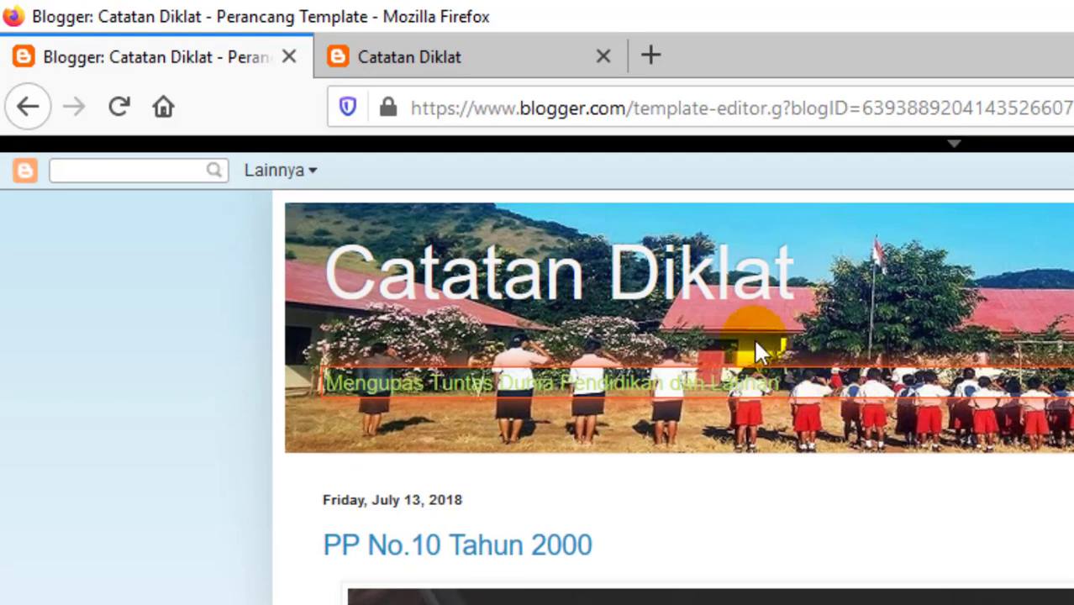
pyautogui.click(955, 145)
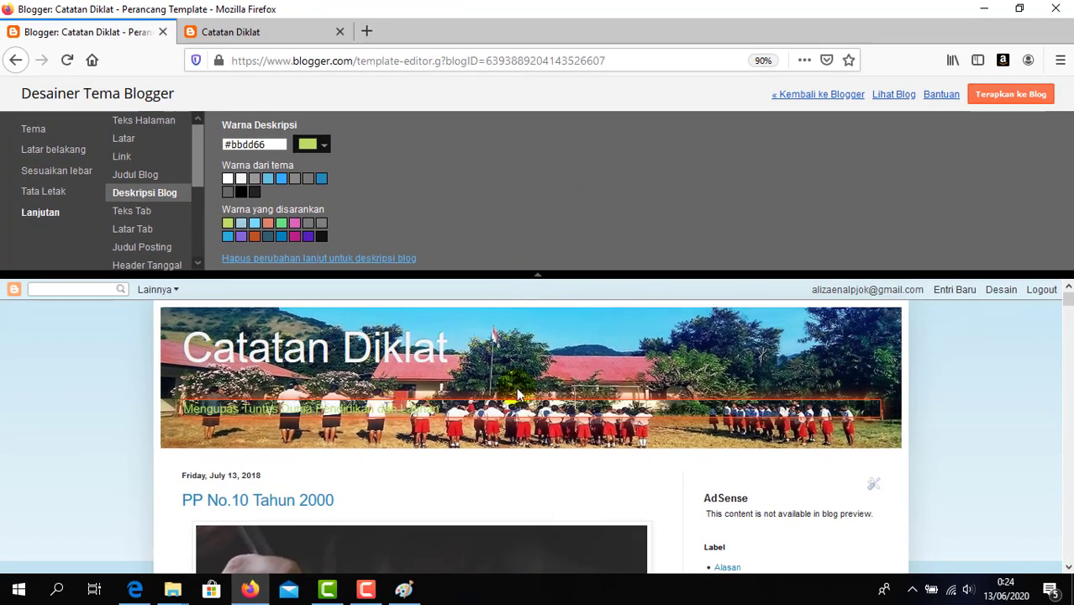
pyautogui.click(991, 97)
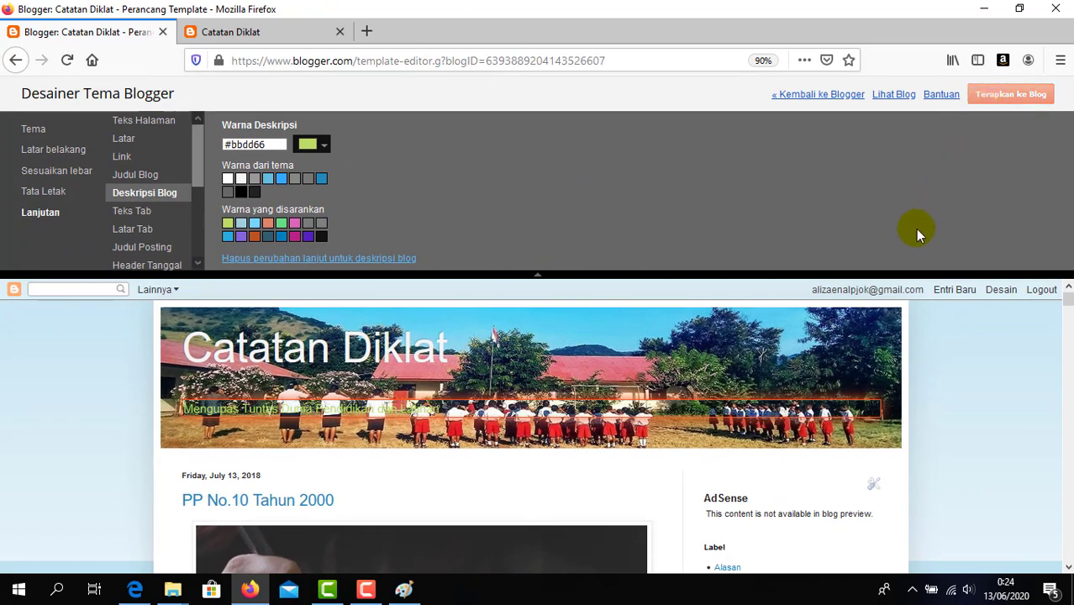